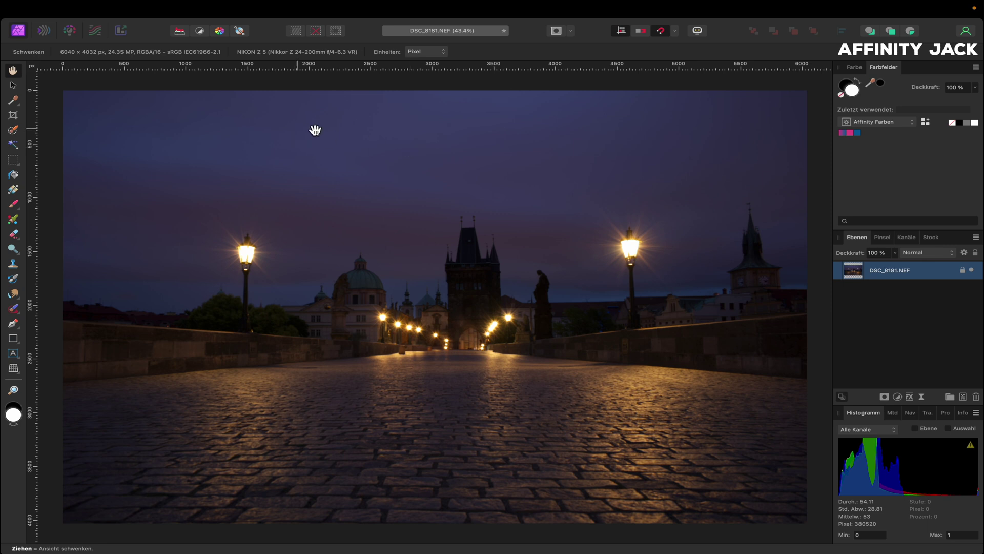
Step: Crop the photo to a custom 16:9 ratio, trimming slightly in from the top-left corner
key("c")
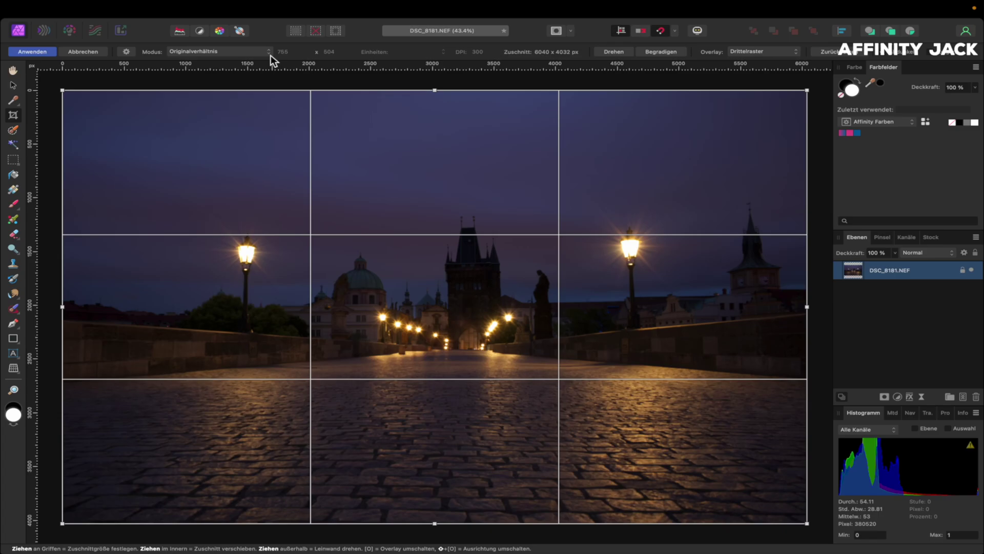
left_click(373, 59)
left_click(484, 84)
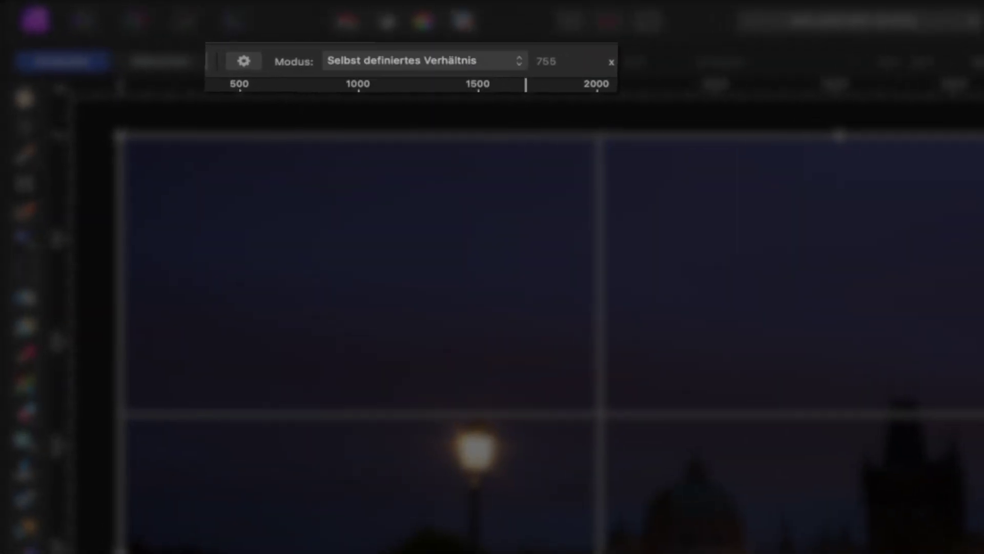
left_click(237, 55)
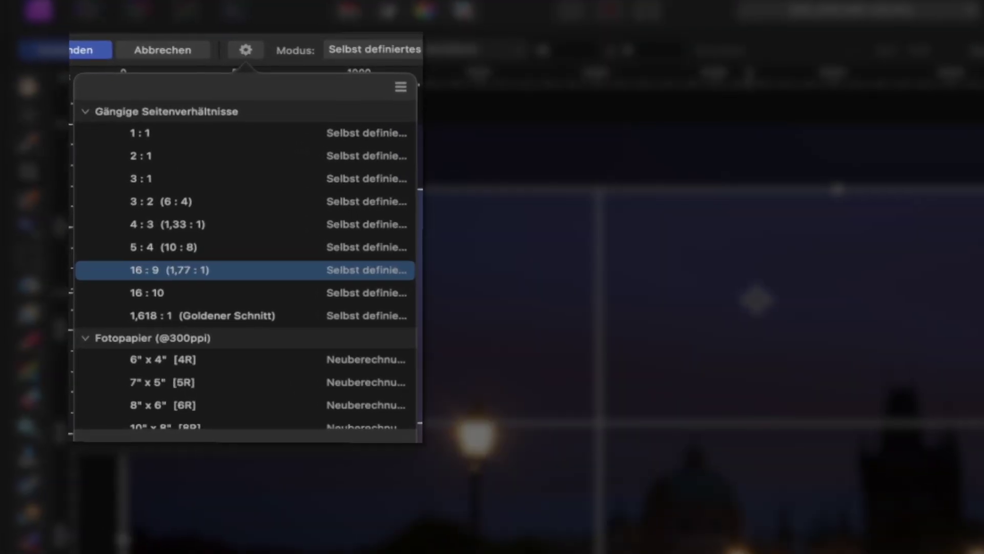
left_click(148, 242)
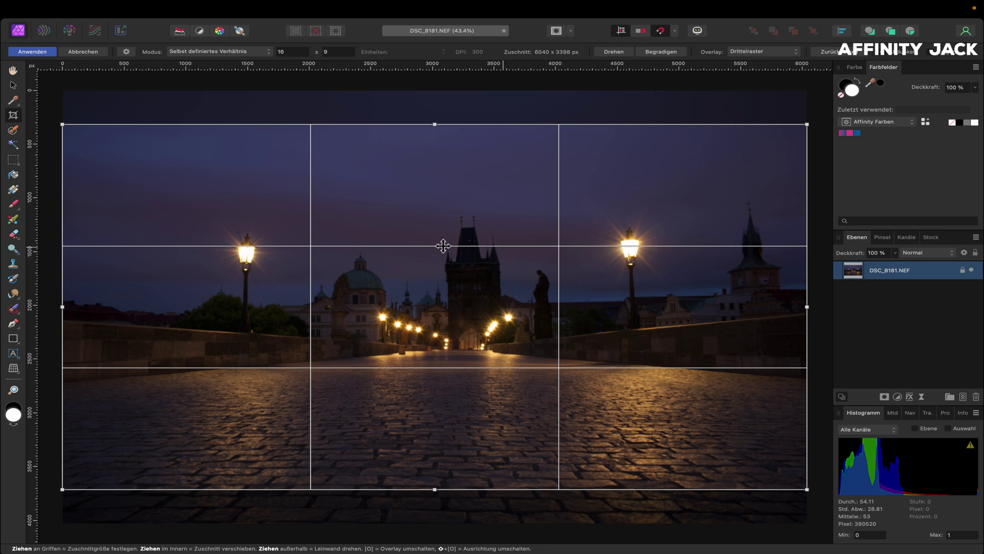
left_click_drag(63, 125, 76, 132)
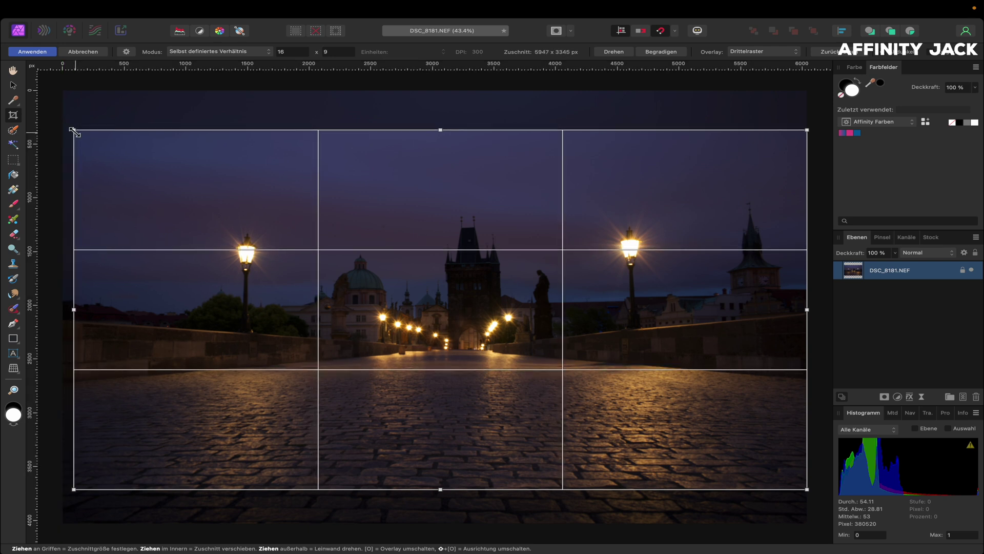
key("Return")
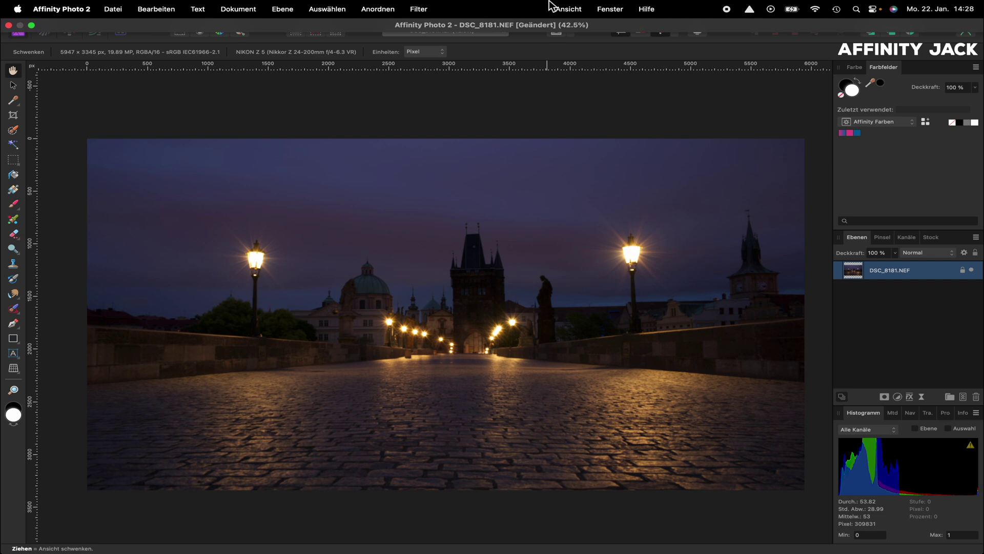
left_click(566, 9)
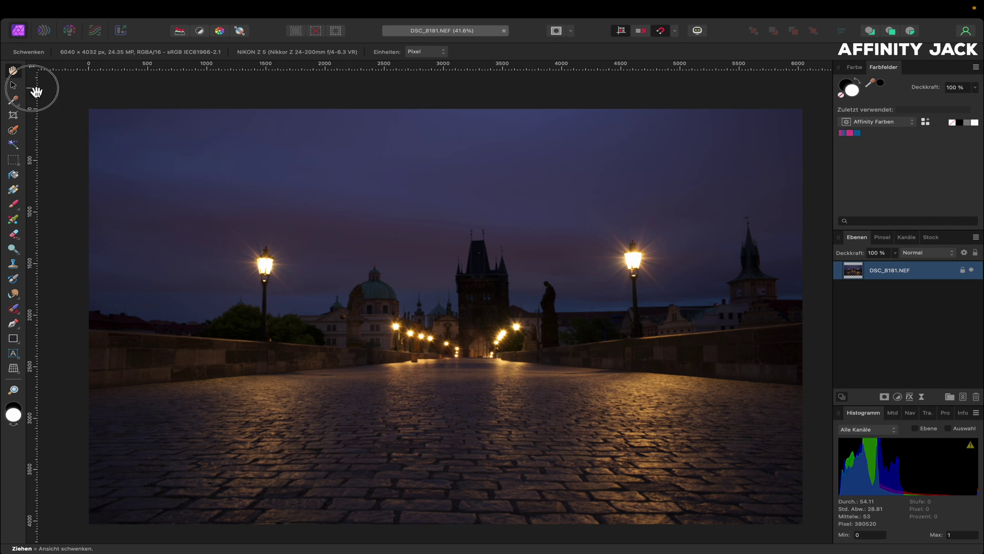
Step: Place a horizontal guide along the bridge wall at roughly 2000 px
left_click(14, 86)
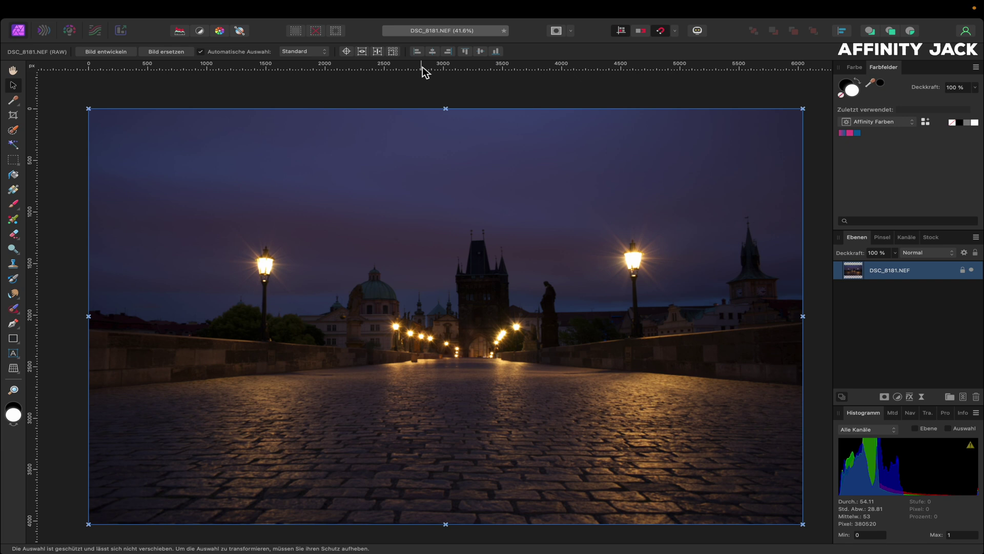
mouse_move(422, 67)
left_mouse_down()
mouse_move(416, 230)
mouse_move(426, 319)
left_mouse_up()
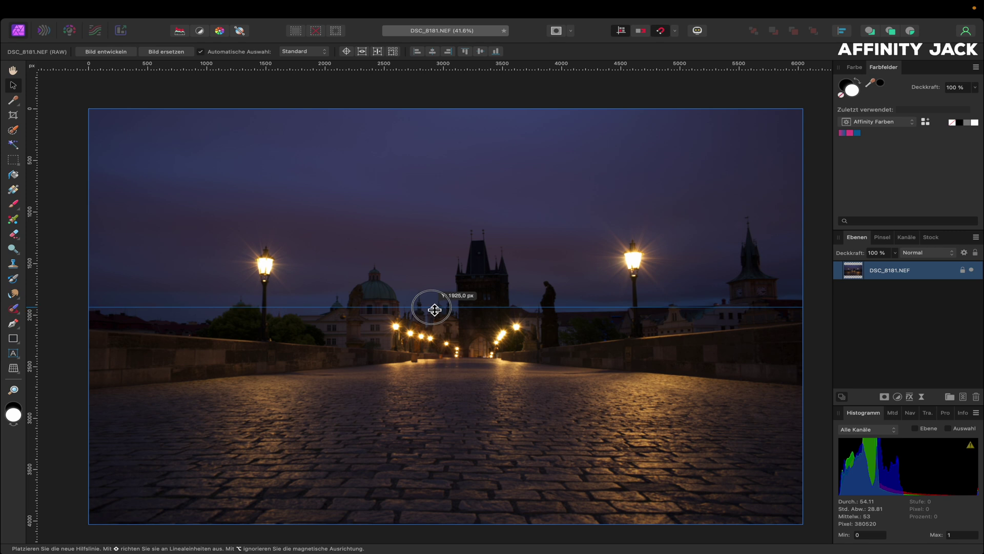
left_click_drag(426, 319, 432, 322)
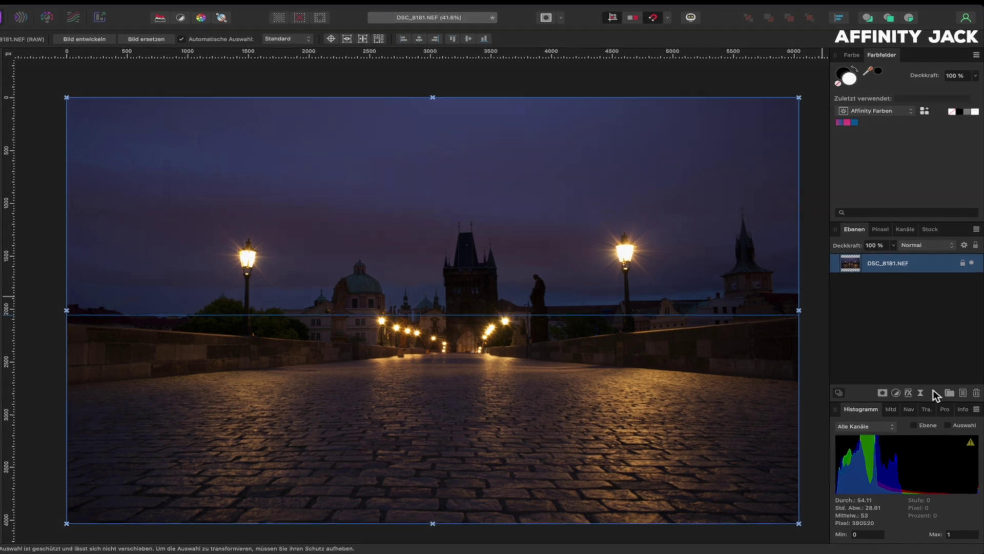
left_click(922, 397)
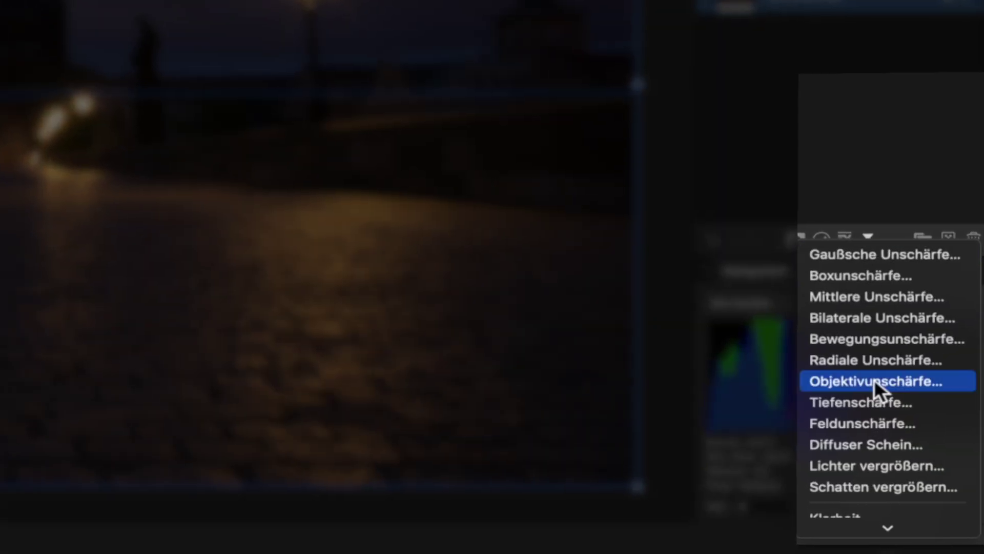
Step: Add a Perspective live filter to the photo layer and move its settings aside
scroll(876, 364, "down", 10)
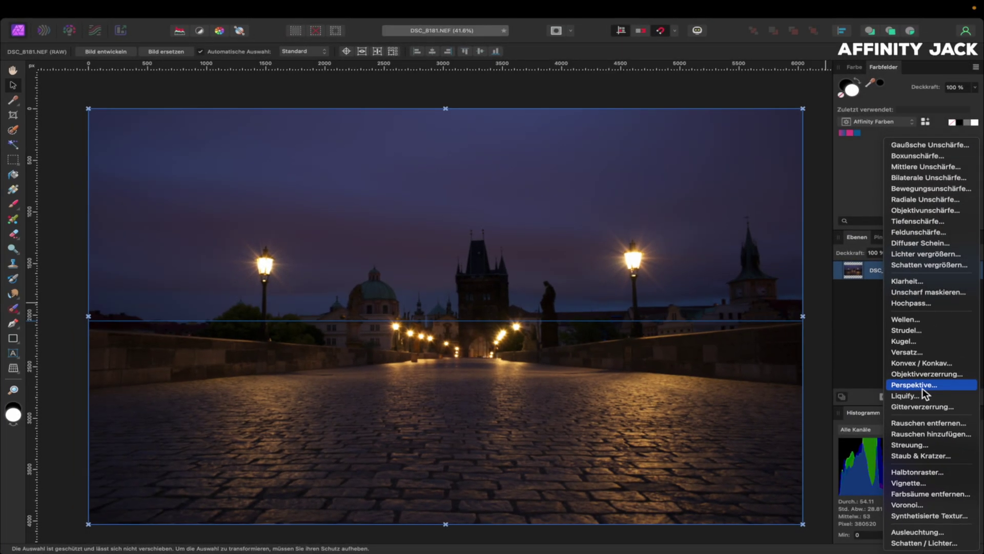
left_click(921, 388)
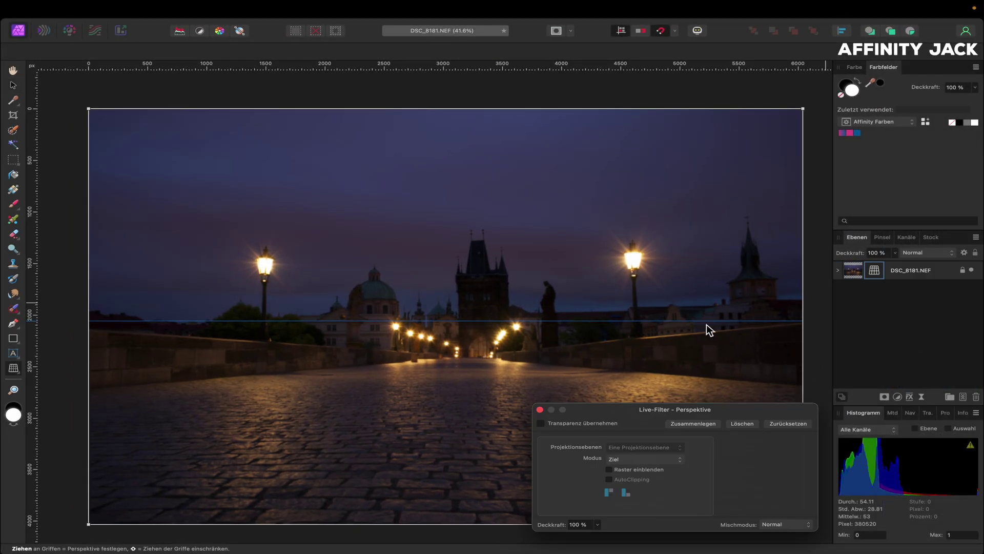
scroll(665, 312, "down", 1)
scroll(664, 312, "down", 1)
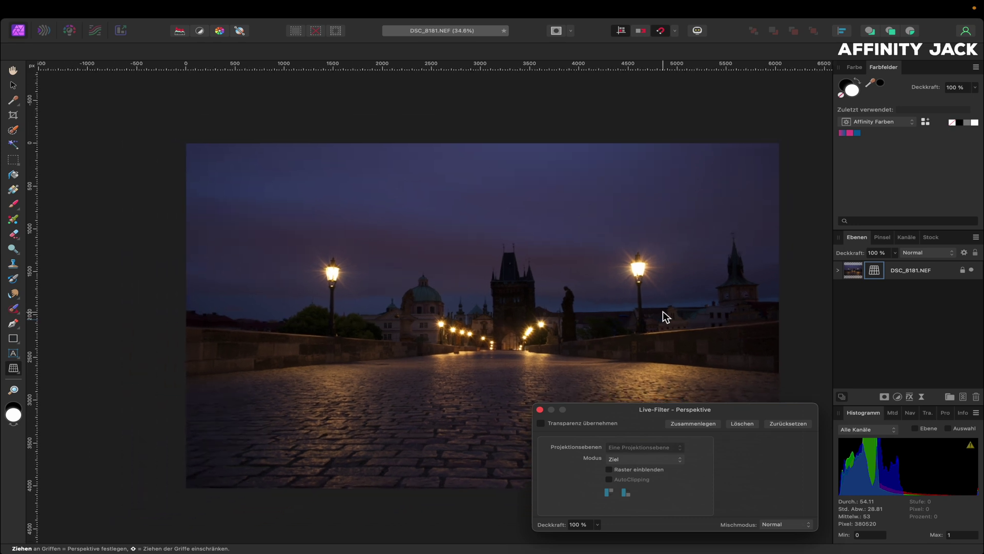
scroll(662, 312, "down", 1)
scroll(663, 316, "down", 2)
scroll(663, 316, "right", 2)
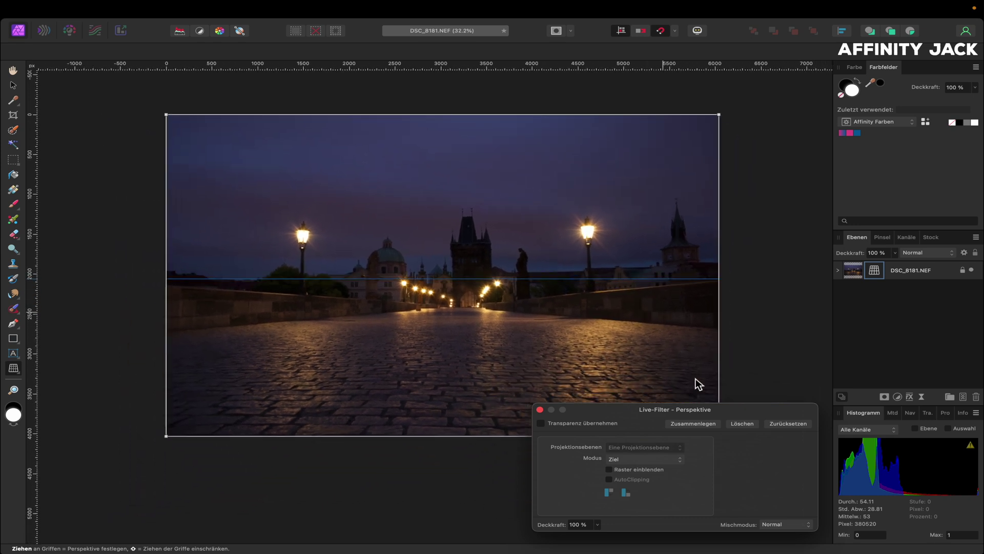
left_click_drag(728, 407, 906, 405)
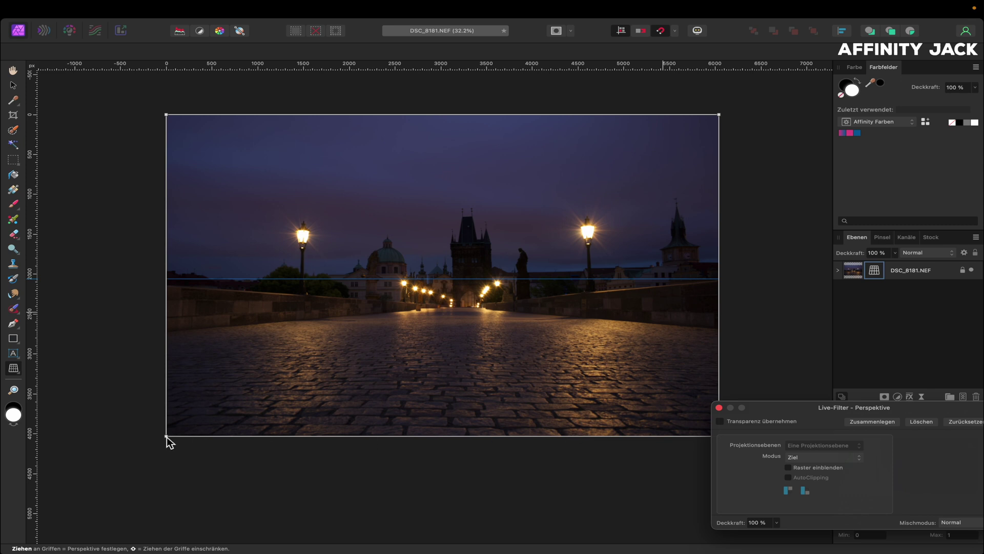
Step: Drag the perspective corners outward, widening the top edge so the bridge sits level
left_click_drag(166, 437, 166, 444)
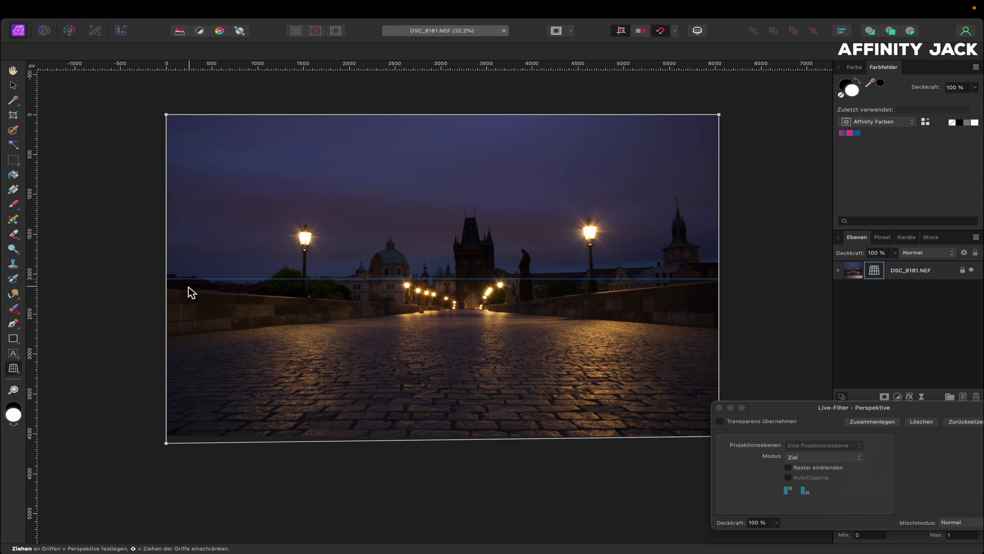
left_click_drag(167, 116, 167, 97)
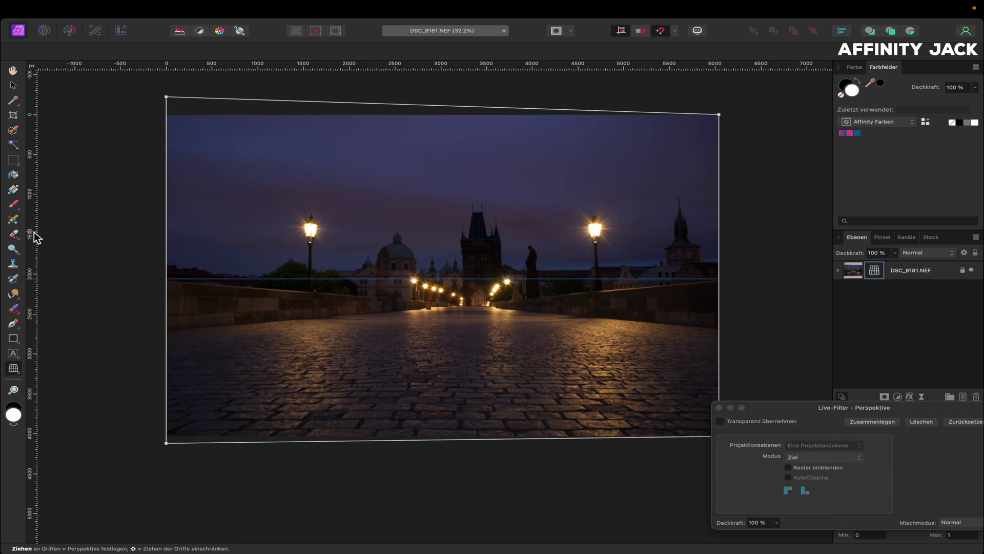
left_click(168, 97)
left_click_drag(167, 97, 157, 95)
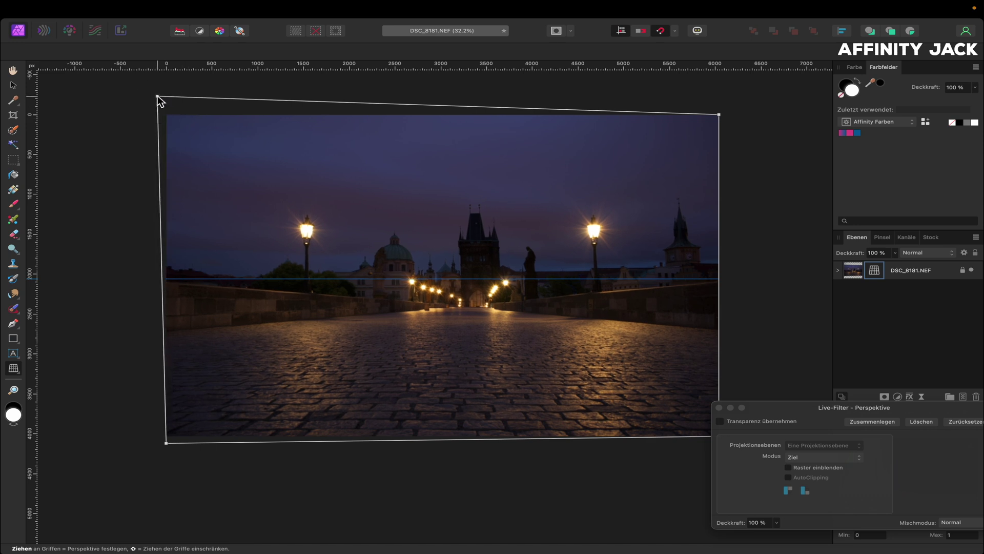
left_click_drag(719, 114, 733, 115)
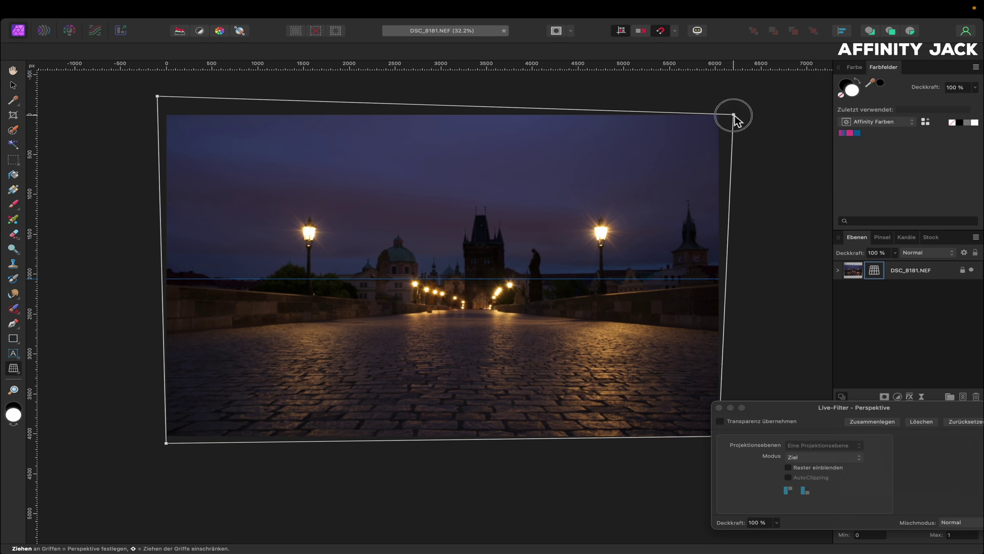
left_click_drag(158, 95, 148, 94)
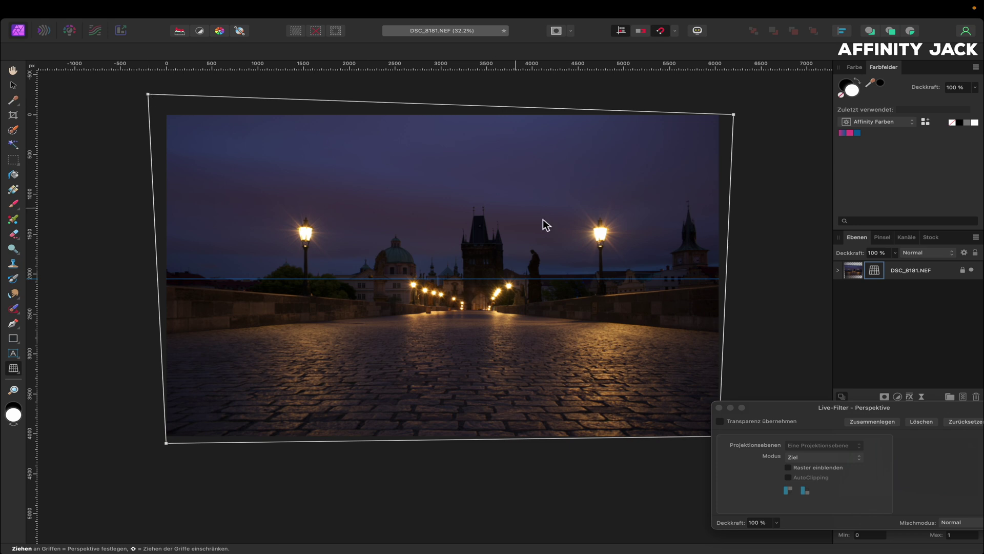
left_click(719, 407)
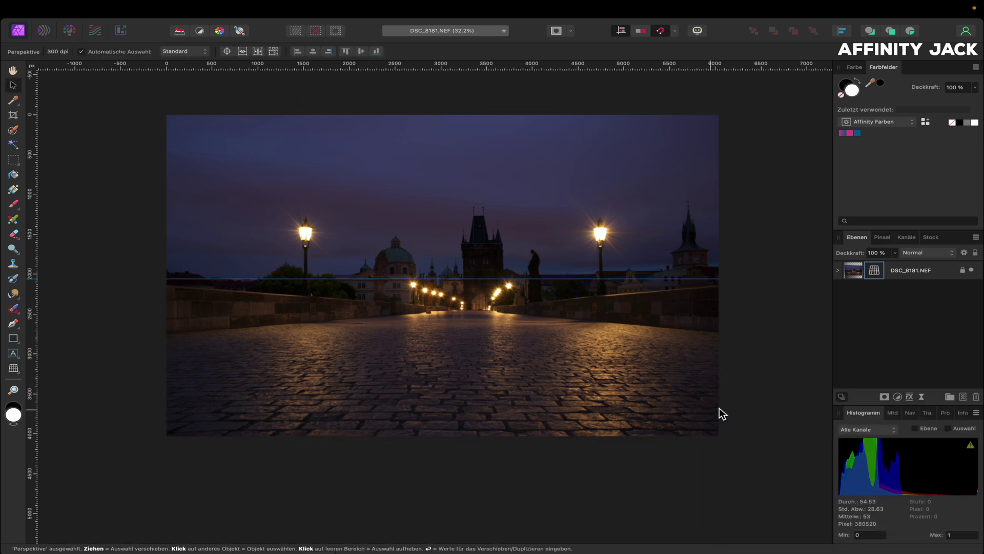
Step: Raise the horizontal guide to Y 1903 px to check the corrected horizon
left_click_drag(567, 278, 561, 66)
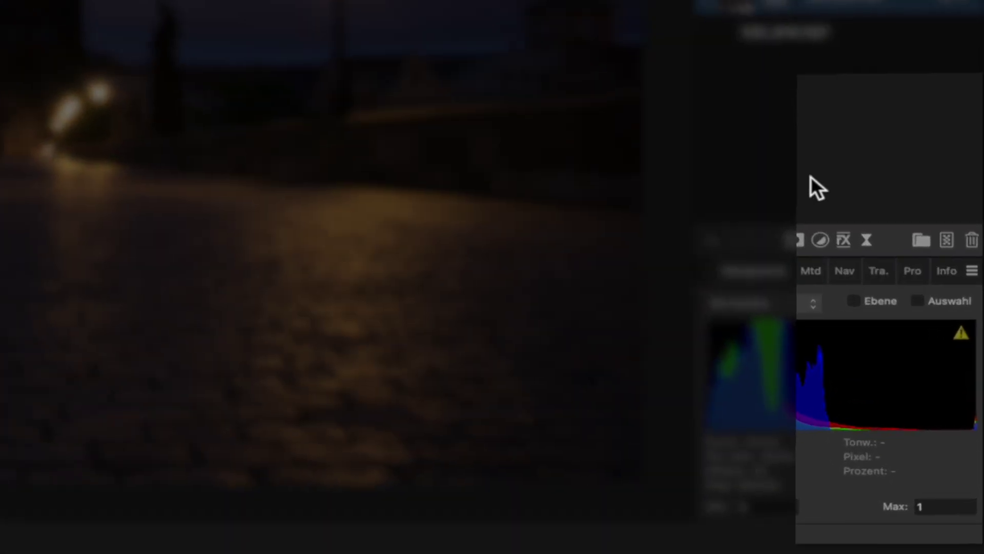
left_click(830, 238)
Step: Add an Exposure adjustment layer with exposure raised to about 2
left_click(835, 416)
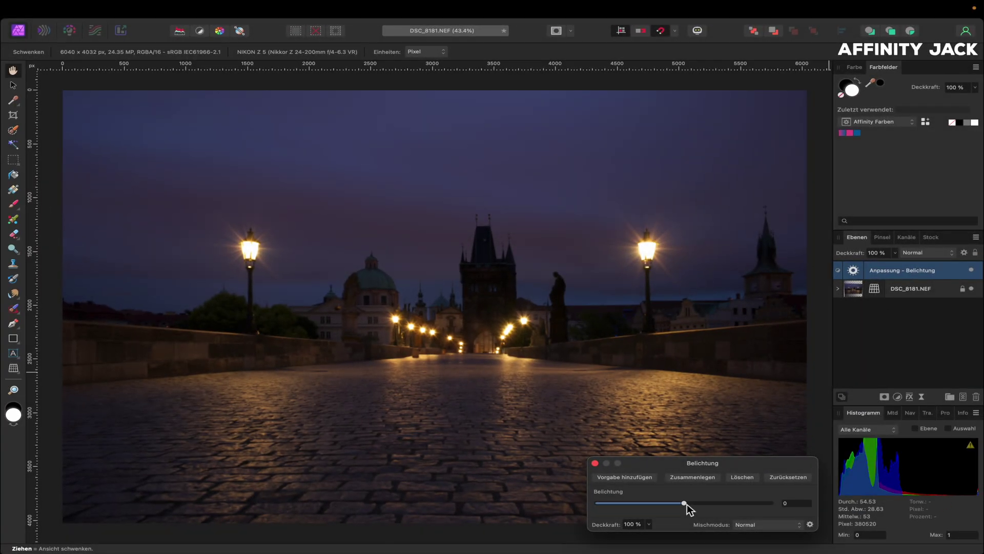
left_click_drag(687, 504, 705, 504)
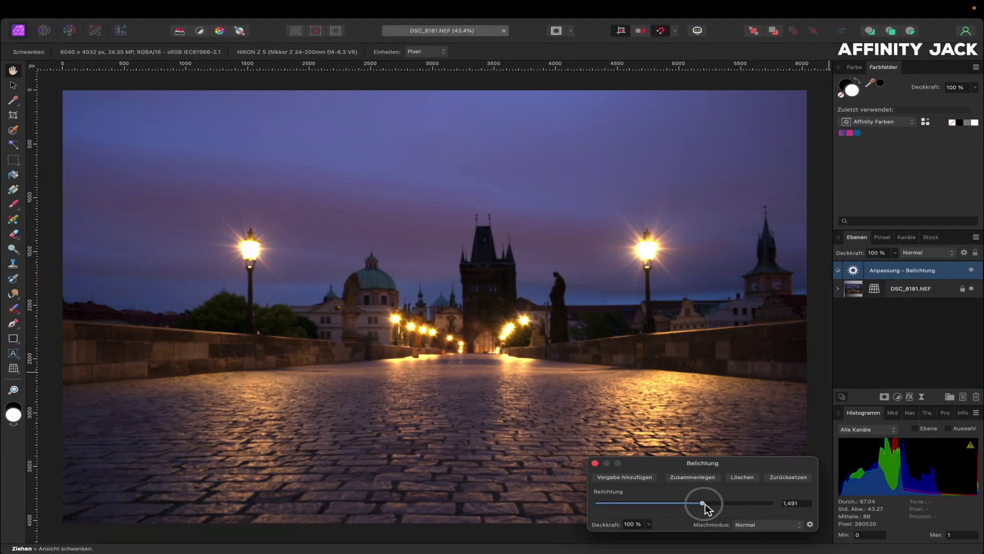
left_click_drag(705, 503, 712, 503)
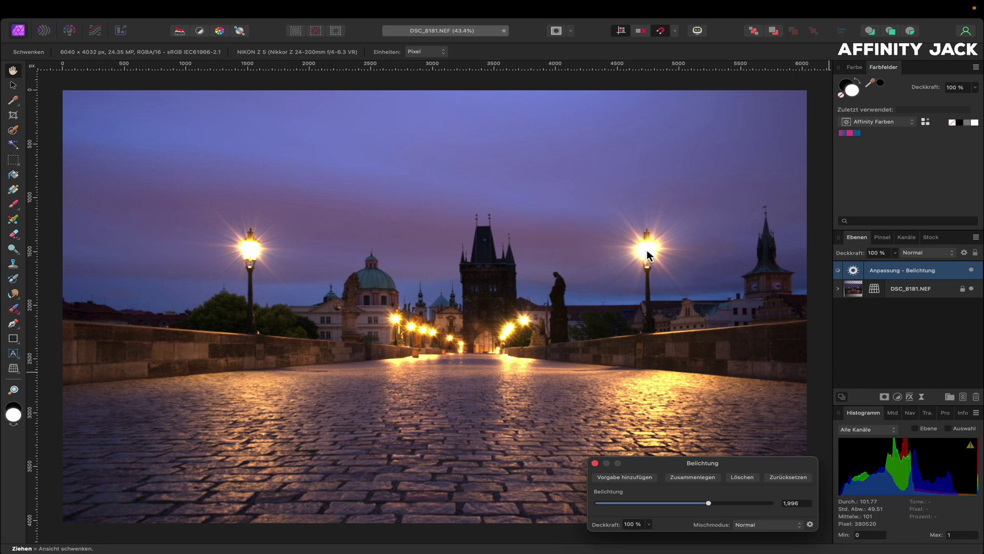
left_click(595, 463)
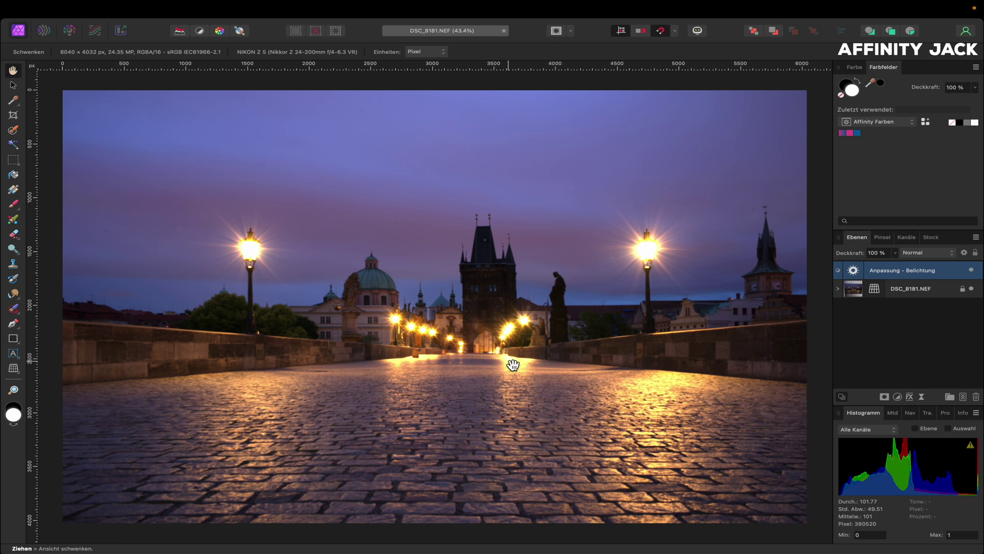
key("b")
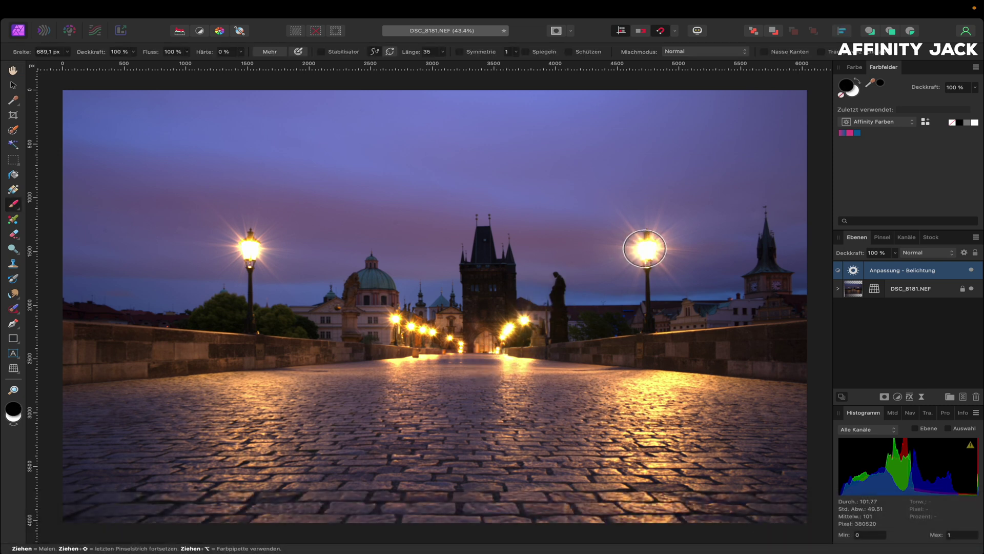
Step: Paint 30% opacity strokes on the Exposure mask near the left lamp and bridge surface
key("3")
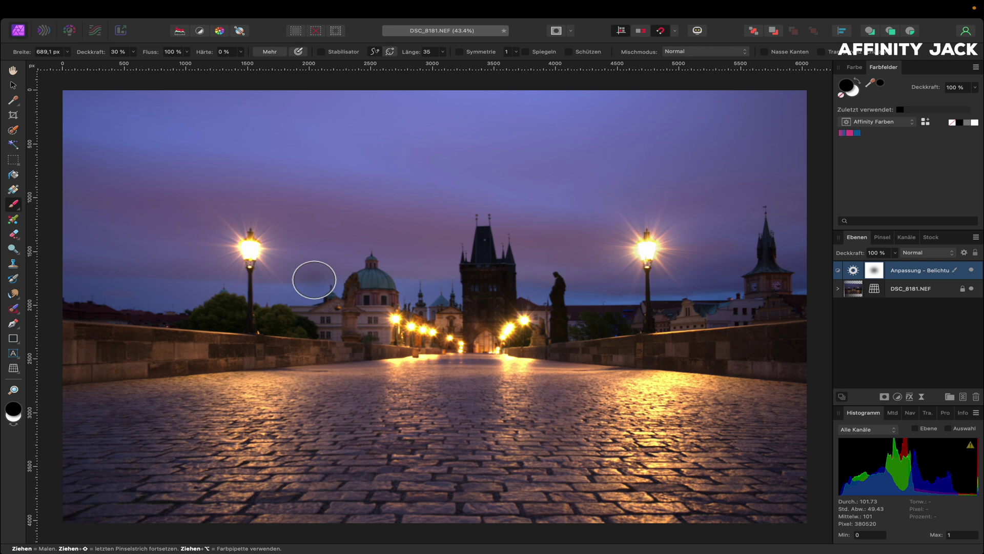
left_click_drag(248, 249, 259, 252)
mouse_move(403, 357)
left_mouse_down()
mouse_move(501, 357)
mouse_move(423, 373)
mouse_move(393, 359)
left_mouse_up()
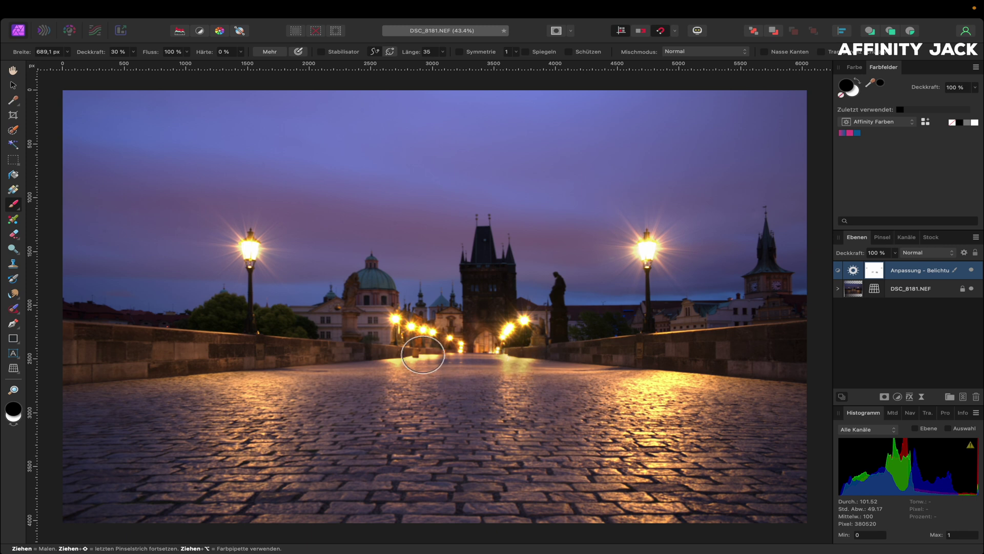
left_click_drag(669, 377, 659, 383)
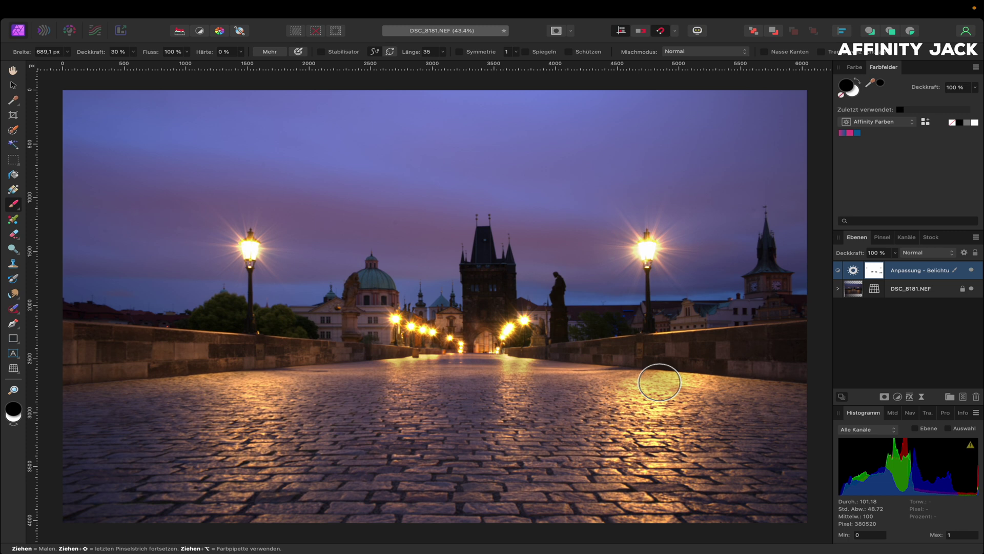
key("ctrl+z")
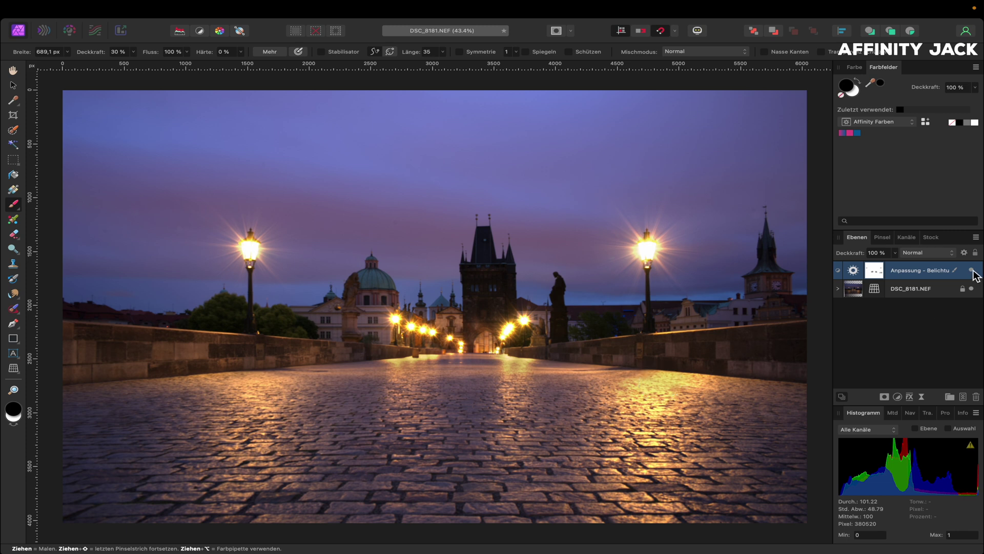
Step: Compare the Exposure layer on and off, then paint extra brightness onto the cobblestones
left_click(971, 269)
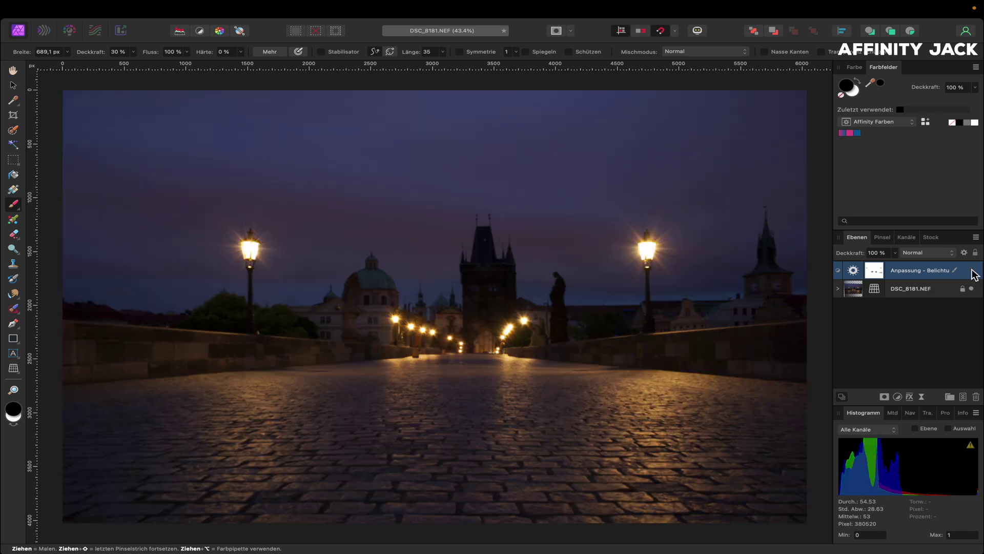
left_click(972, 270)
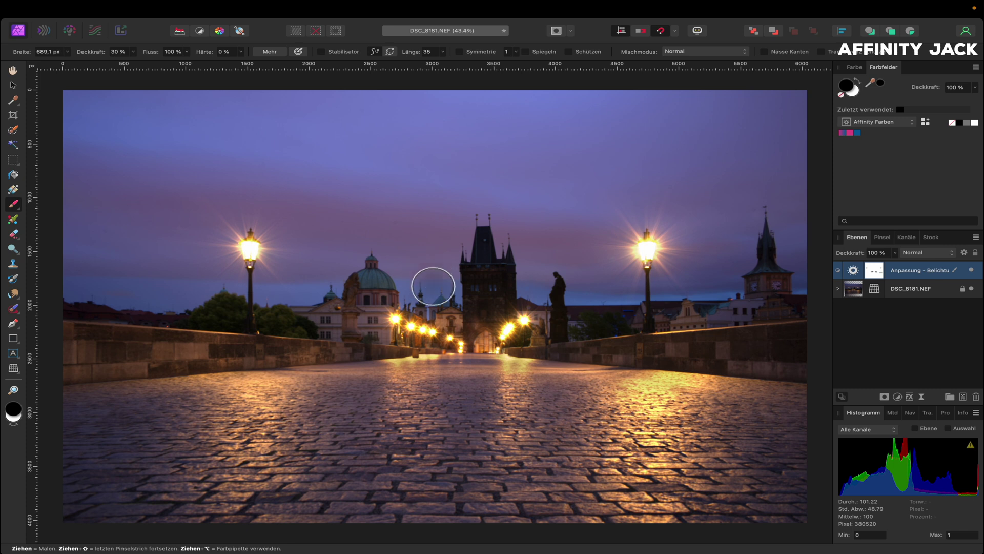
left_click_drag(474, 422, 505, 425)
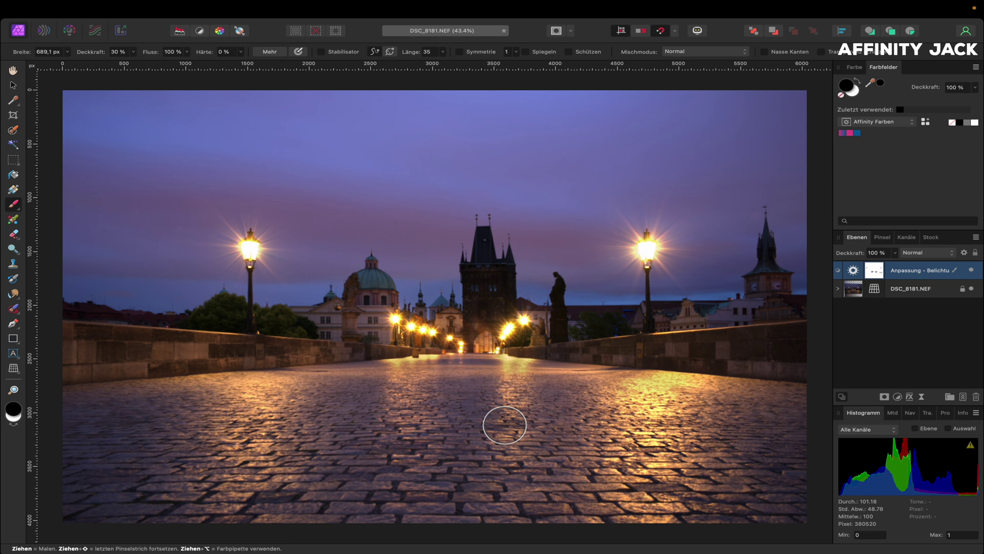
left_click(504, 425)
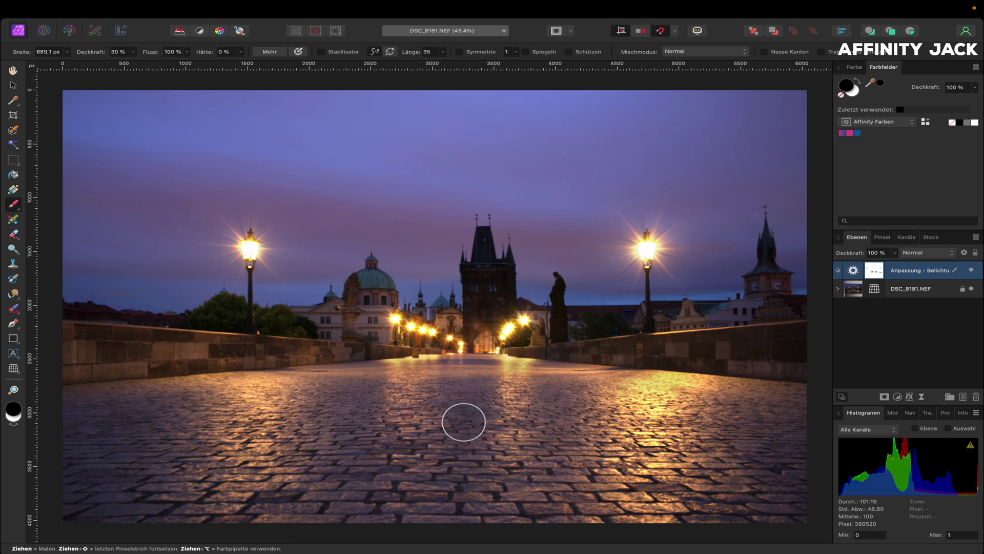
left_click(851, 290)
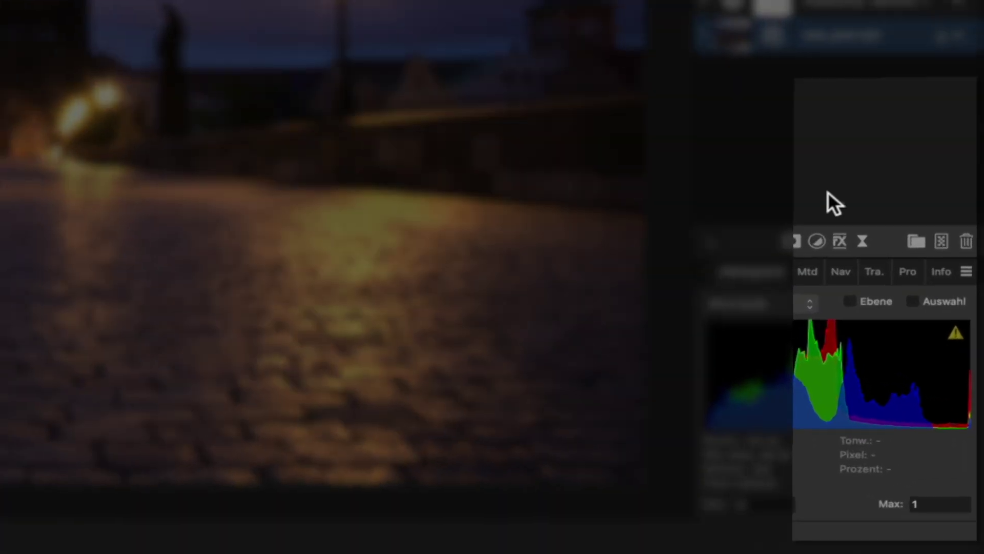
Step: Add a White Balance adjustment layer at -35% to cool the image, then compare it hidden
left_click(820, 241)
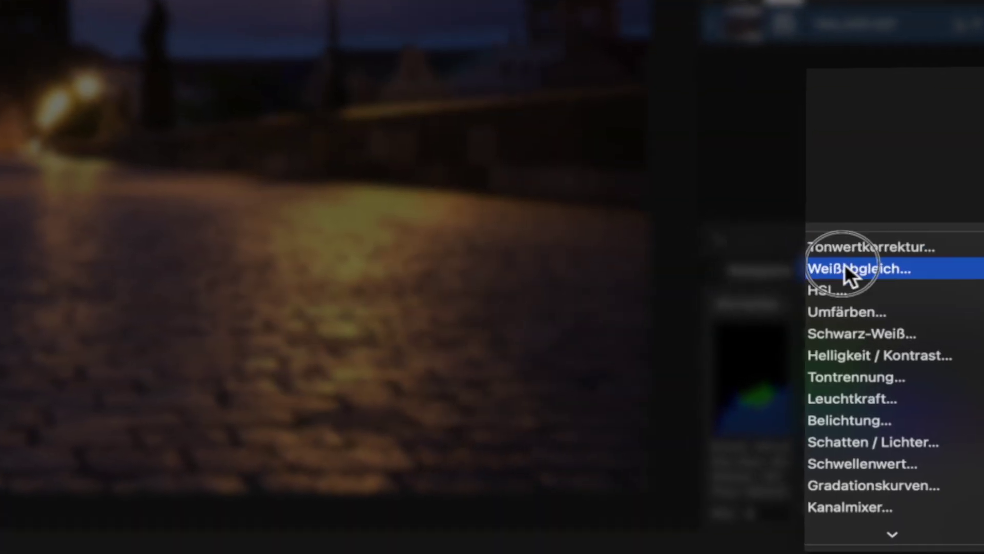
left_click(844, 266)
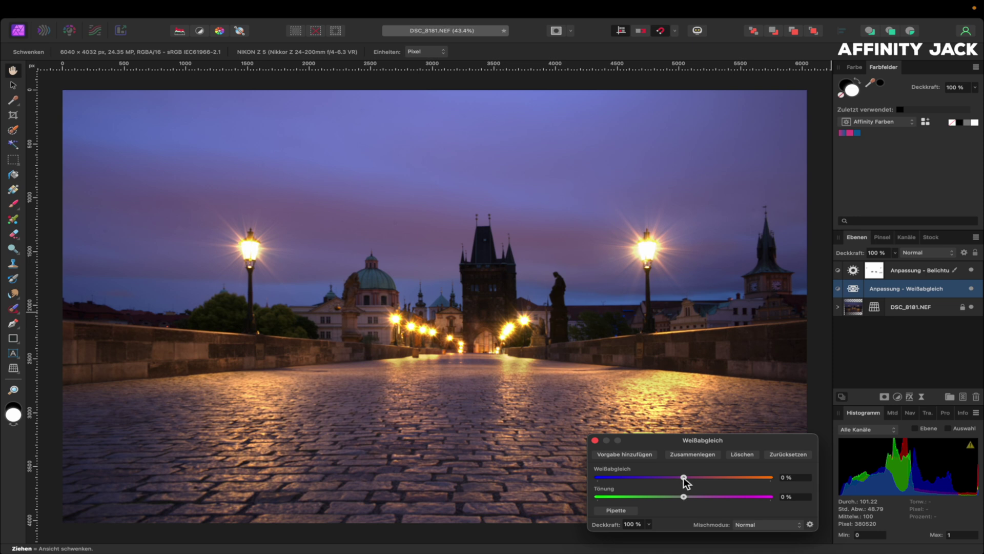
left_click_drag(683, 477, 654, 478)
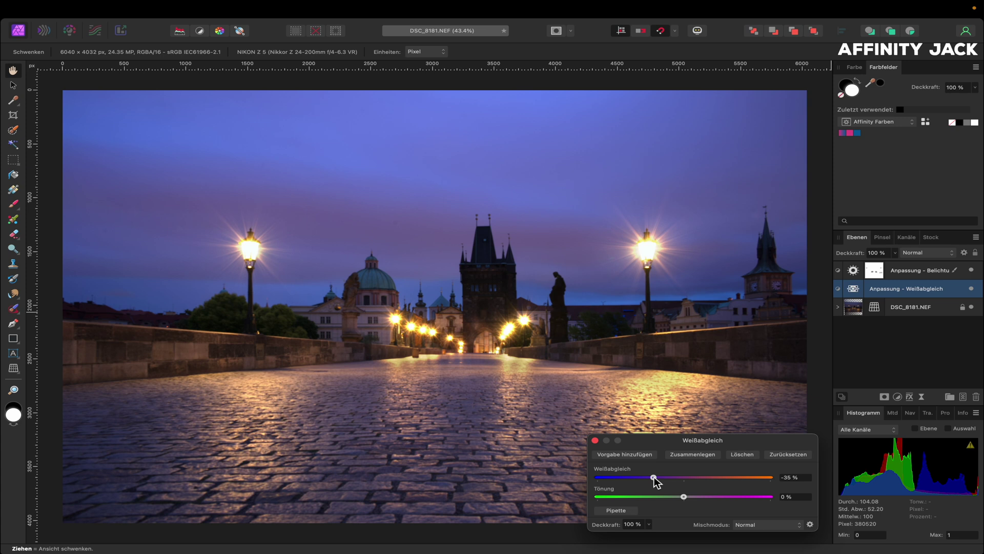
left_click(595, 441)
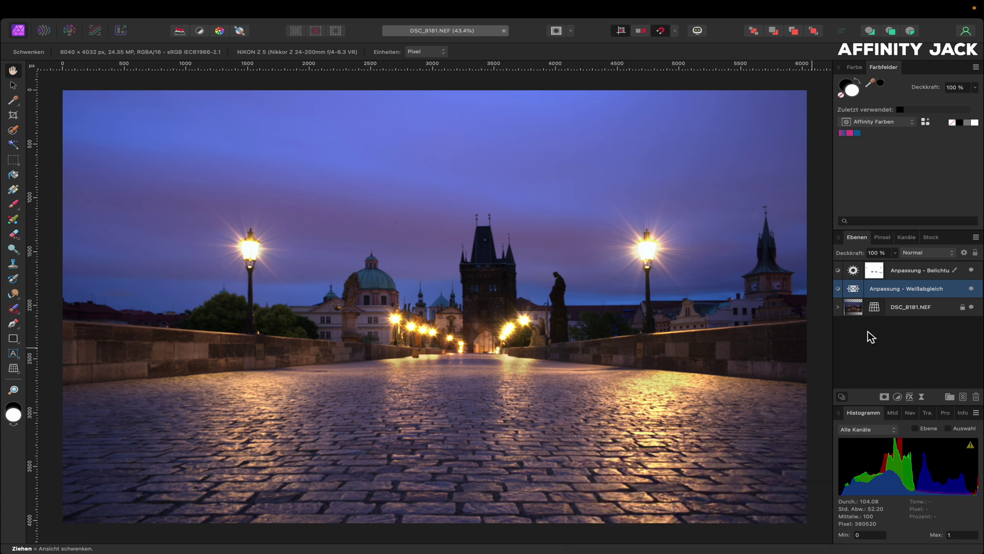
left_click(971, 289)
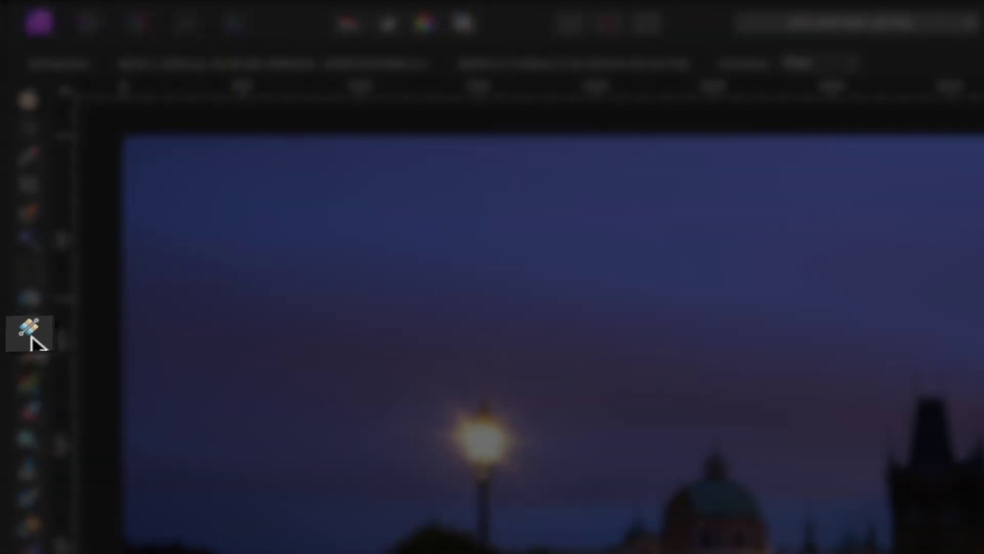
Step: Mask the White Balance layer with an upward linear gradient over the cobblestones, adjusting its handles
left_click(26, 290)
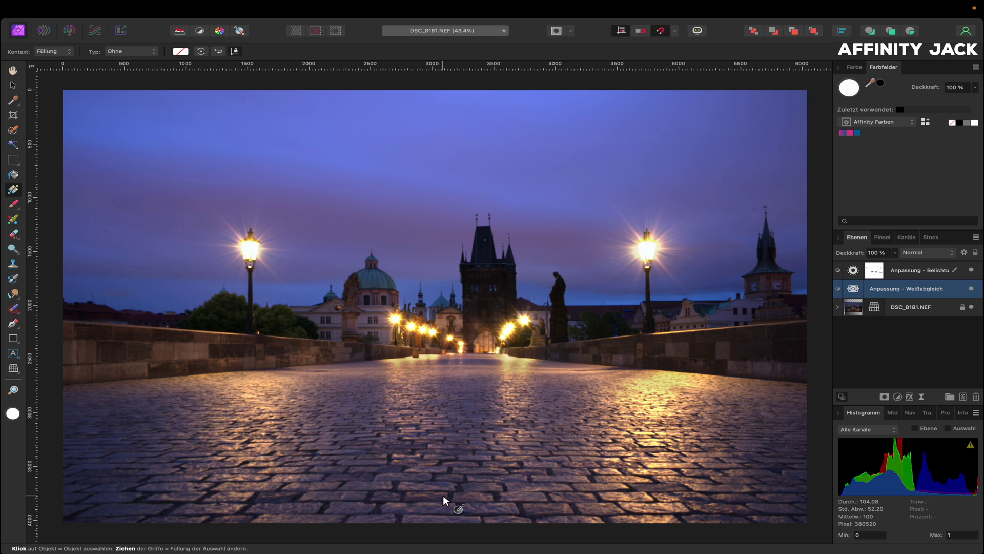
left_click_drag(442, 495, 441, 392)
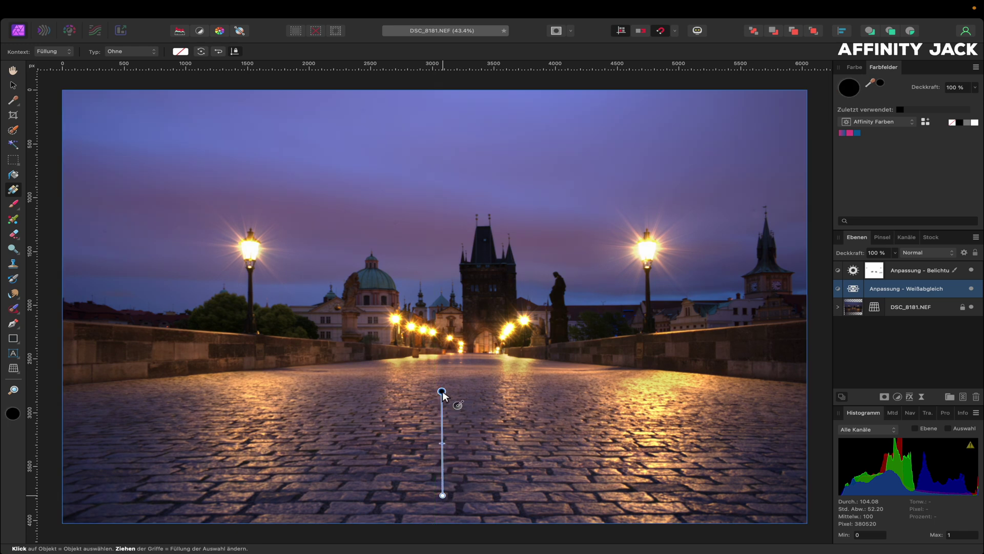
left_click_drag(442, 396, 443, 381)
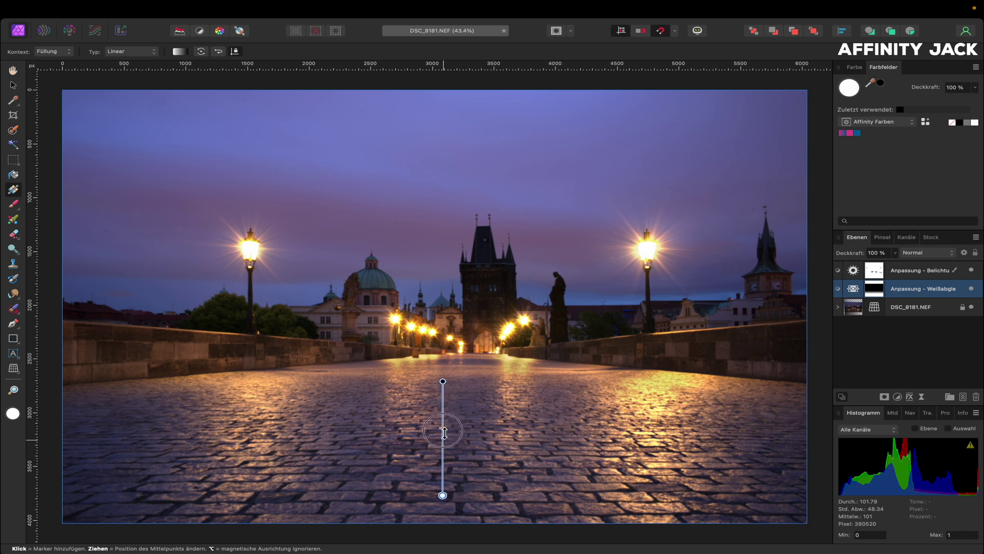
left_click_drag(444, 416, 443, 401)
left_click_drag(442, 495, 442, 449)
left_click_drag(443, 380, 441, 363)
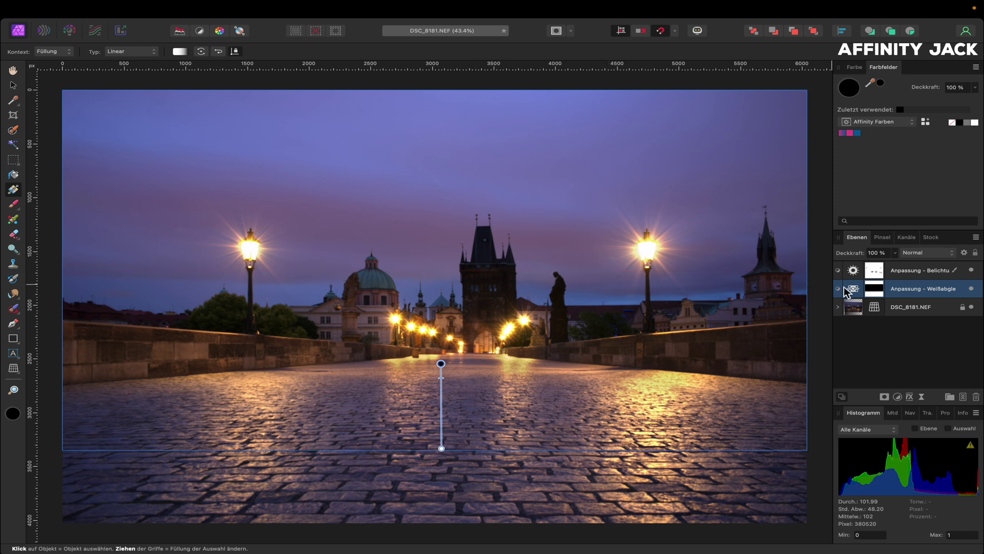
double_click(855, 292)
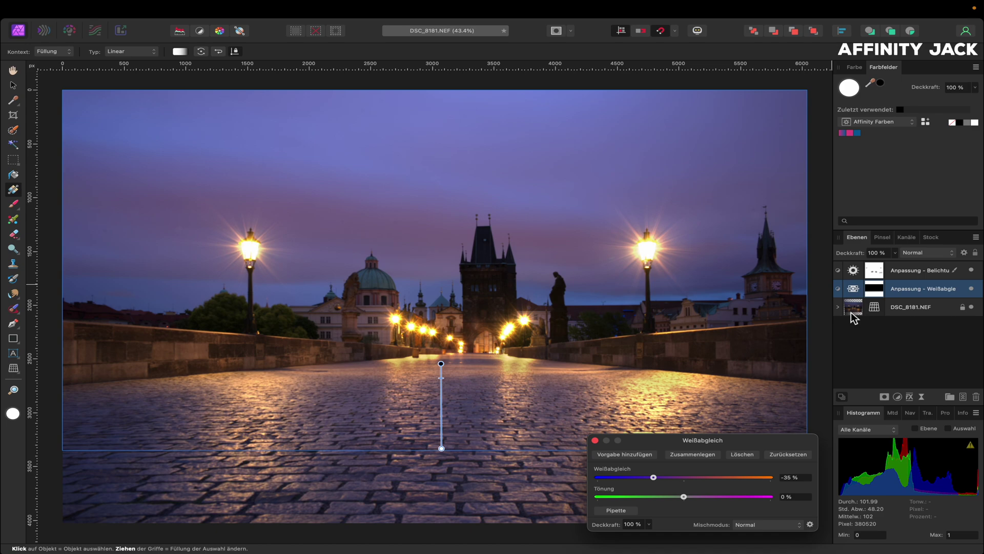
left_click(595, 441)
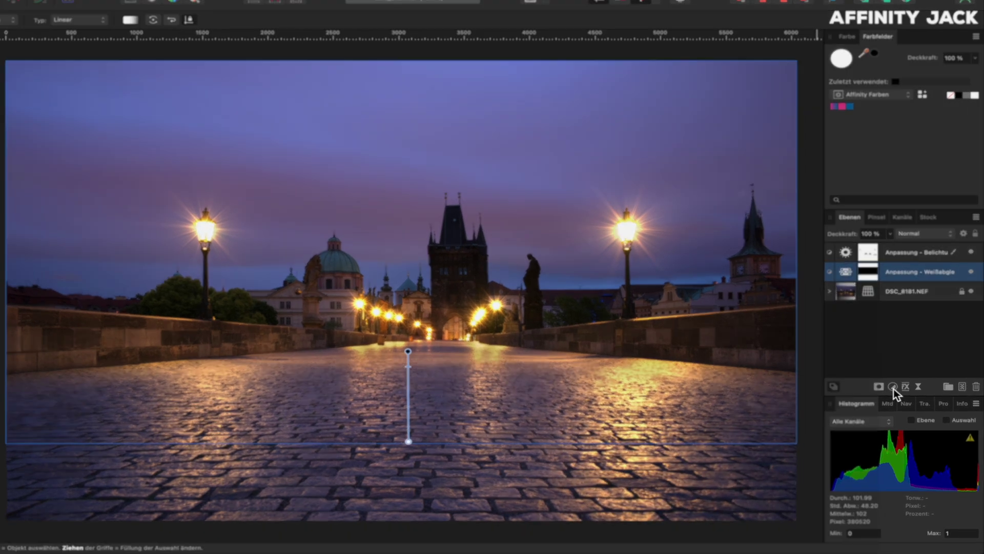
Step: Add a second White Balance layer set to 14% warming
left_click(897, 396)
left_click(837, 274)
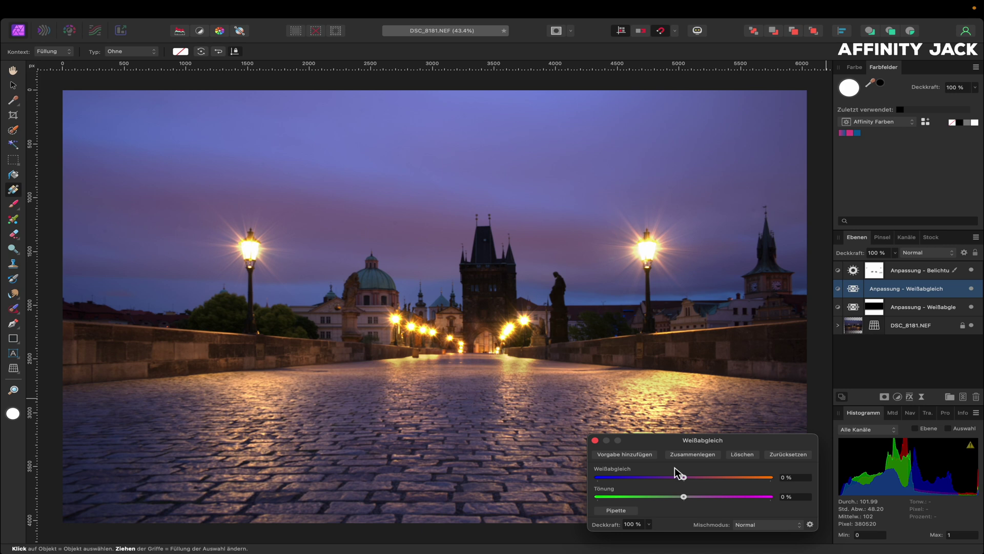
left_click_drag(683, 477, 697, 483)
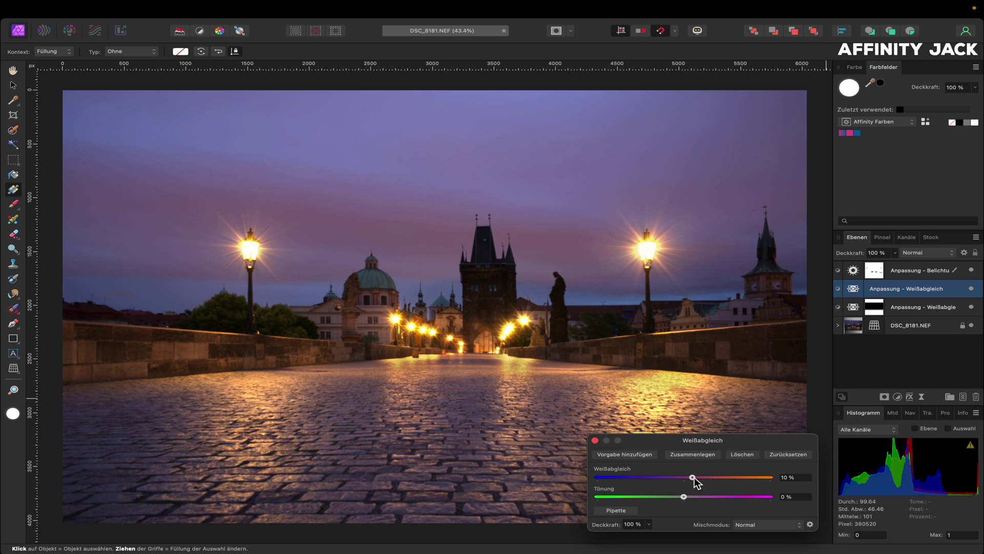
left_click(594, 439)
Step: Invert the warming layer's mask and paint white warmth back in from the tower to the right lamp
key("super+i")
key("b")
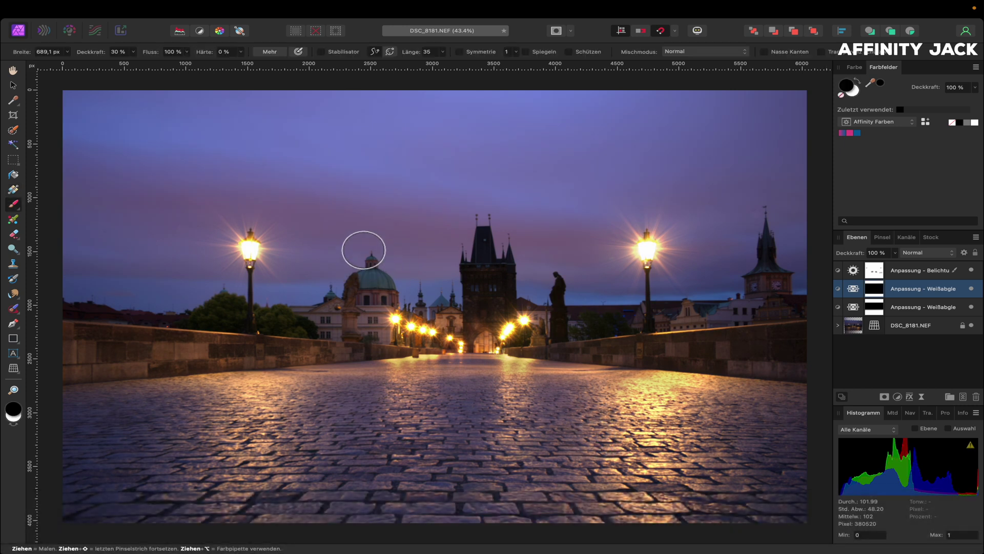
key("x")
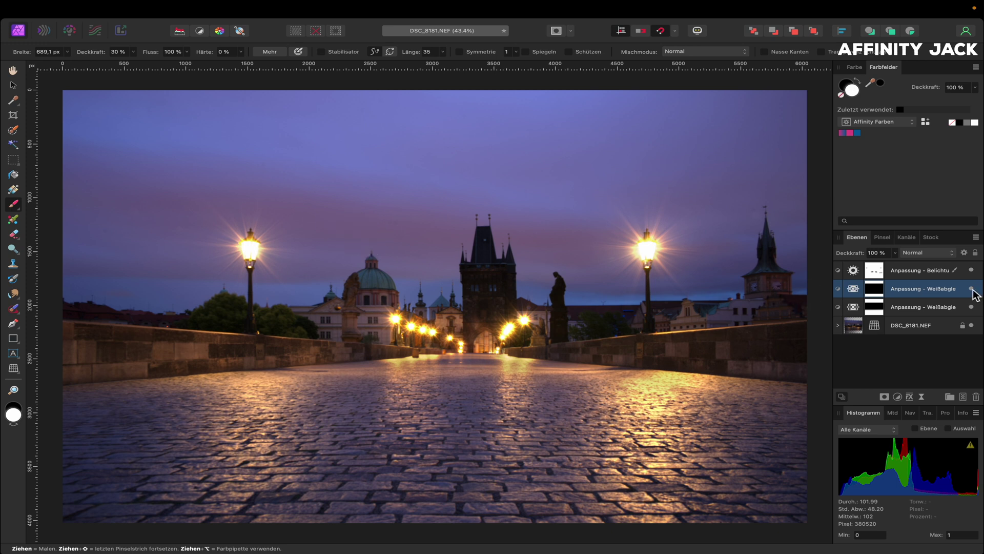
left_click_drag(464, 229, 451, 229)
left_click_drag(446, 256, 694, 283)
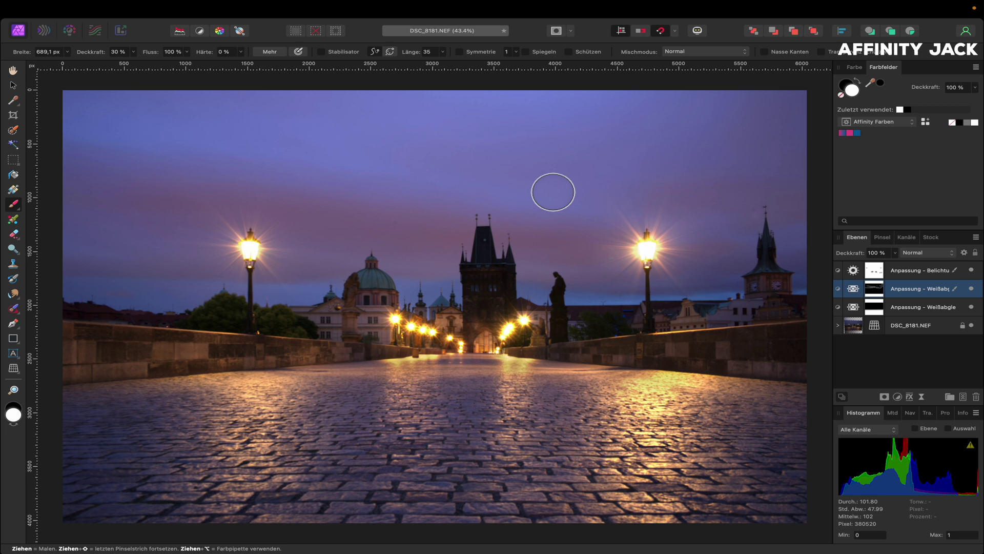
Step: Enlarge the brush to 1171 px, paint warmth into the upper right sky, and compare
left_click_drag(533, 180, 564, 180)
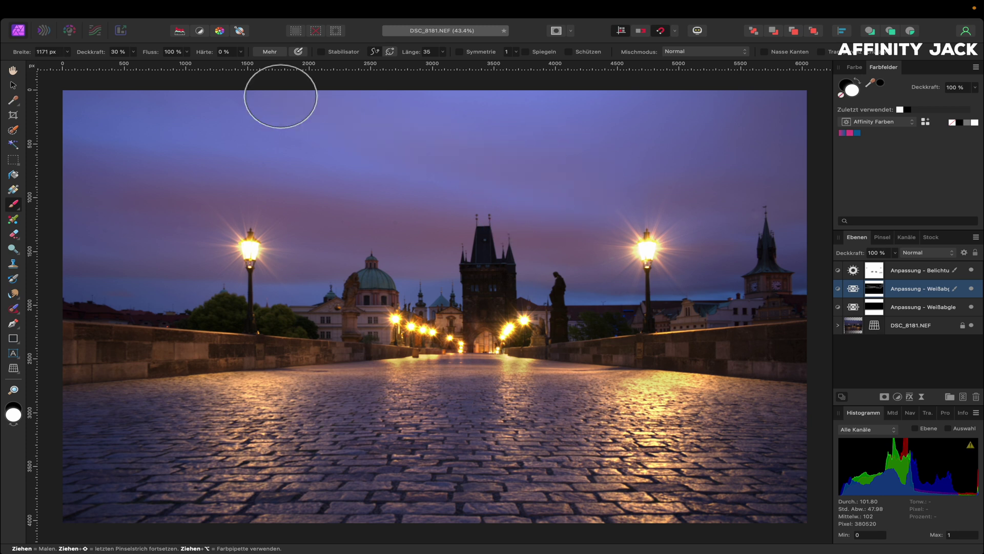
left_click_drag(637, 209, 607, 127)
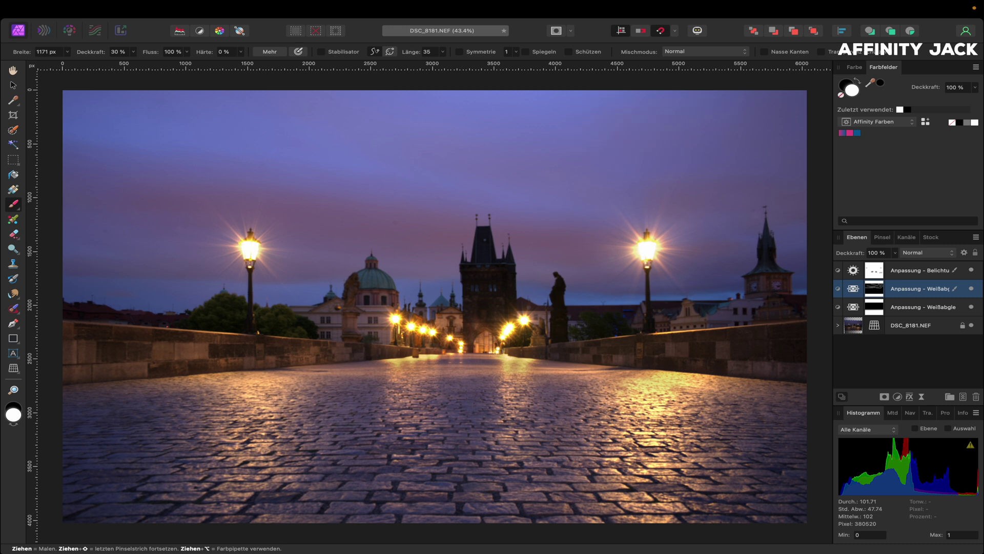
left_click(971, 289)
left_click(972, 289)
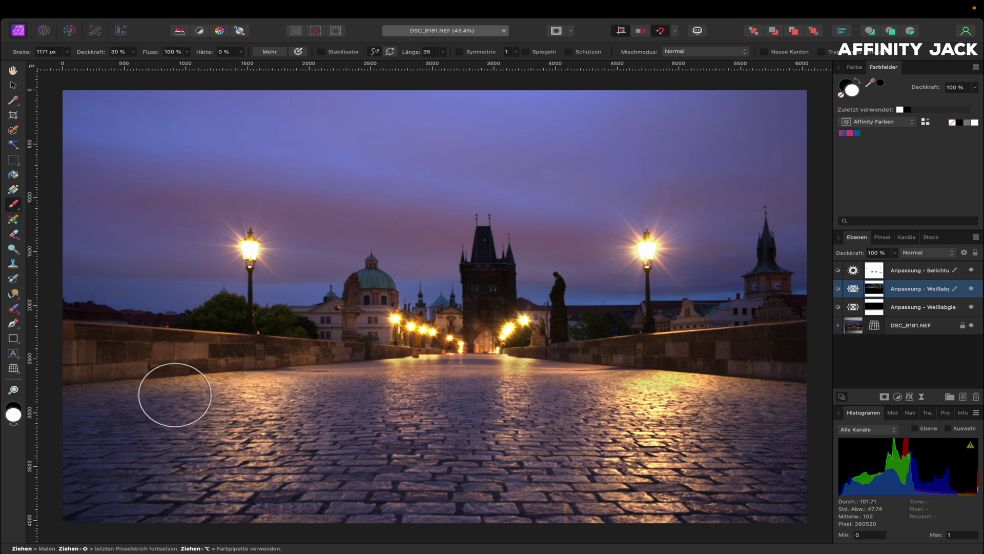
Step: Add an Exposure adjustment layer darkened to -1.421
left_click(898, 397)
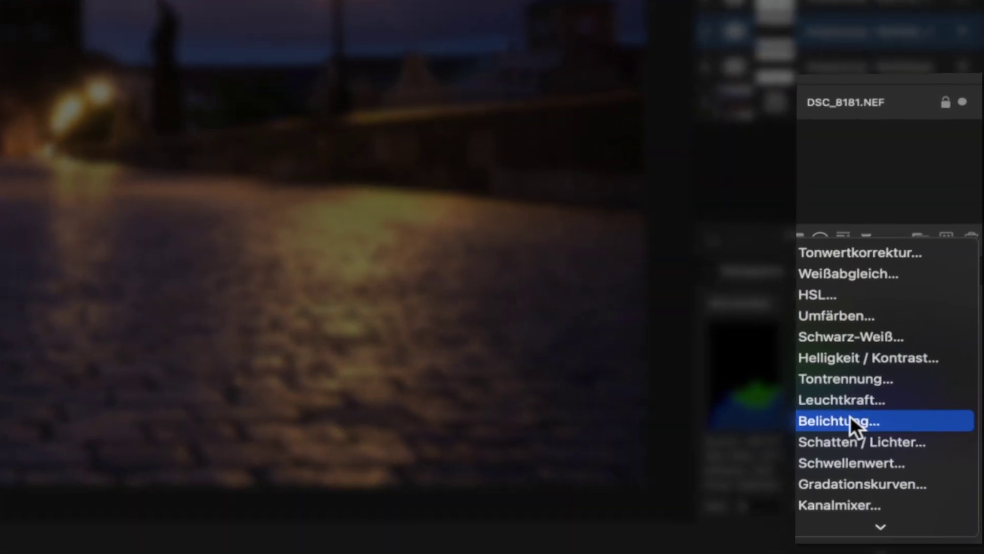
left_click(905, 490)
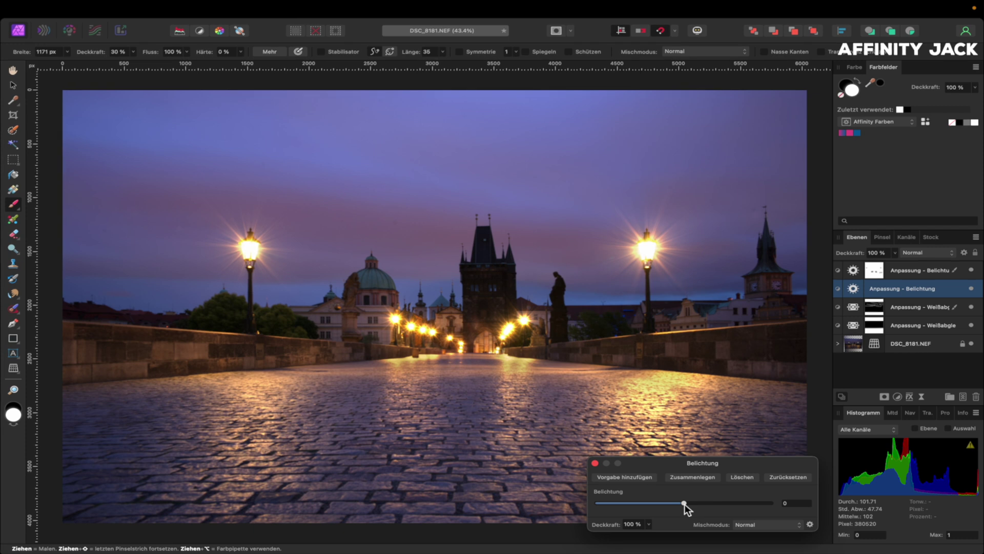
left_click_drag(683, 503, 666, 503)
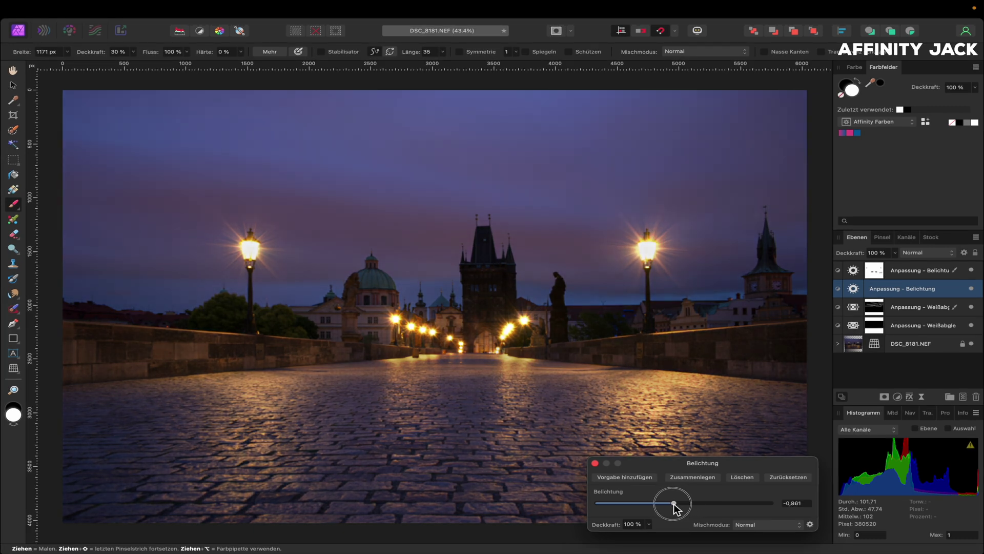
left_click(595, 463)
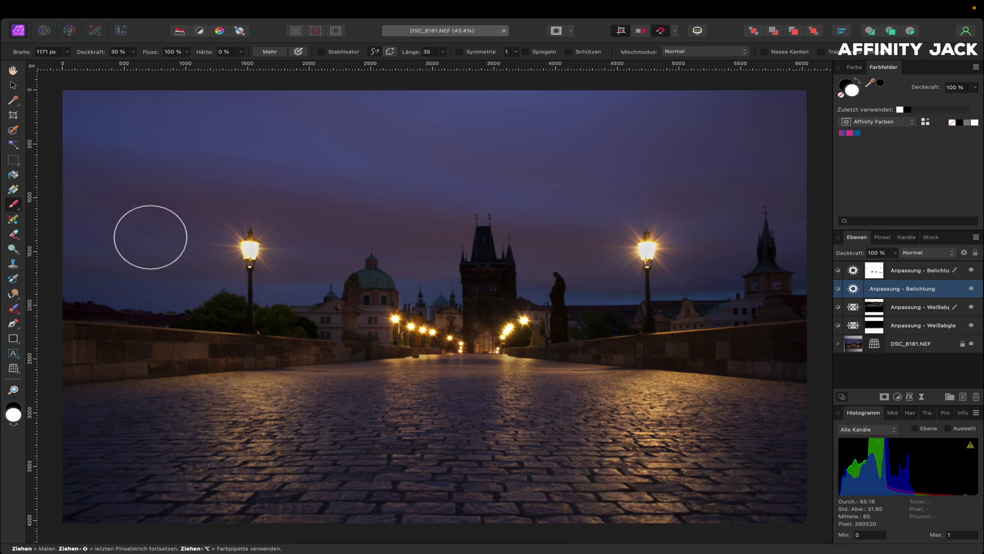
Step: Mask the exposure layer with a vertical gradient running down from the top of the sky
left_click(15, 191)
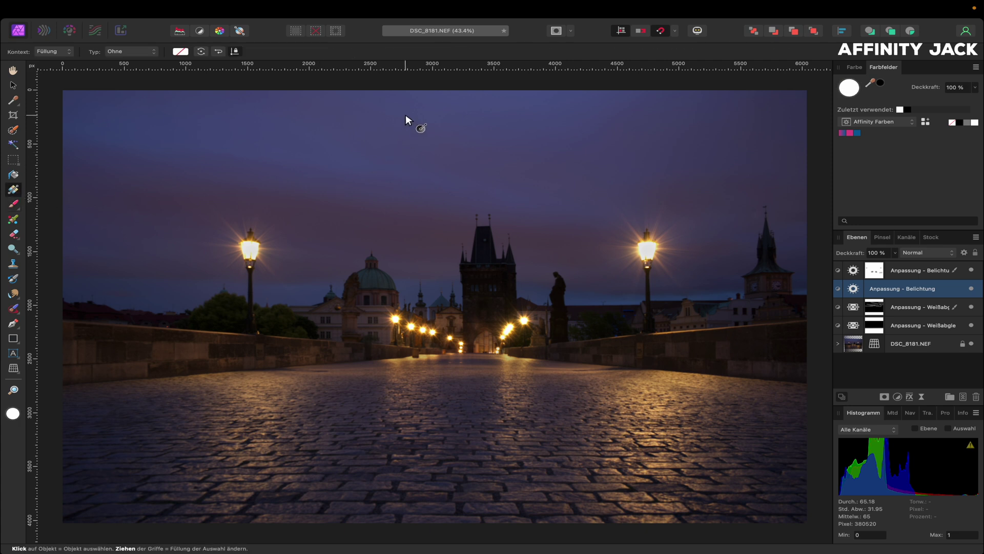
left_click_drag(408, 95, 406, 205)
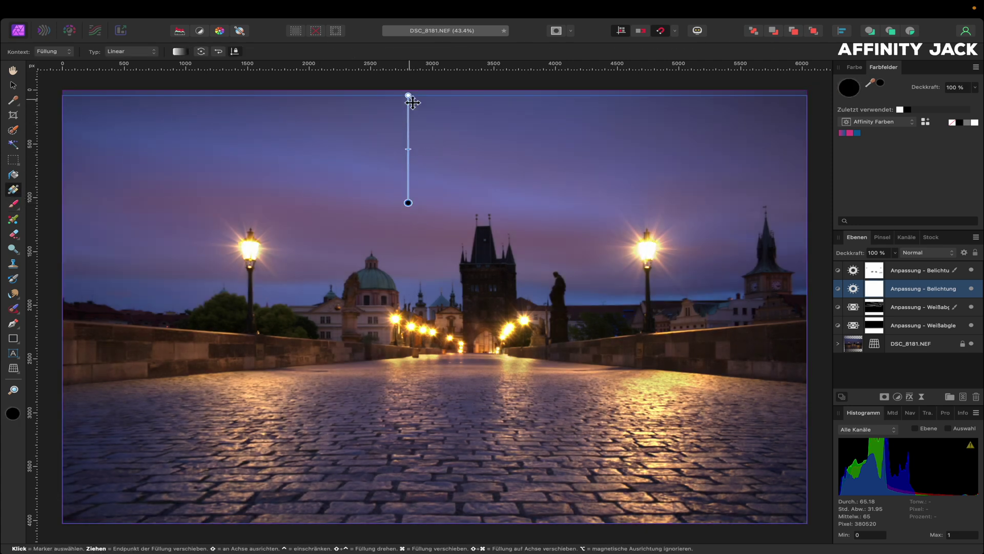
left_click_drag(408, 96, 408, 120)
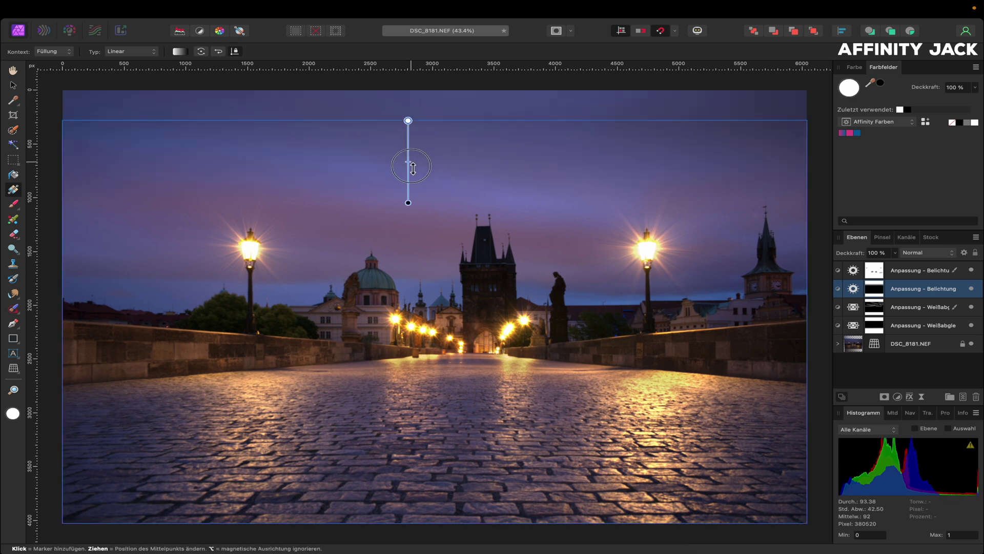
left_click_drag(415, 206, 416, 216)
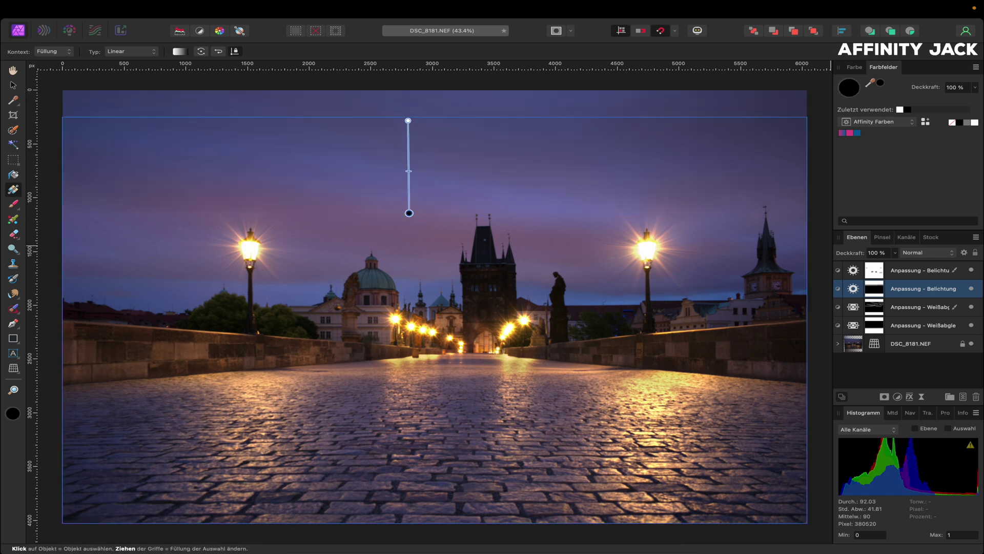
Step: Toggle the second Exposure layer off and on to compare, keeping it visible
left_click(973, 290)
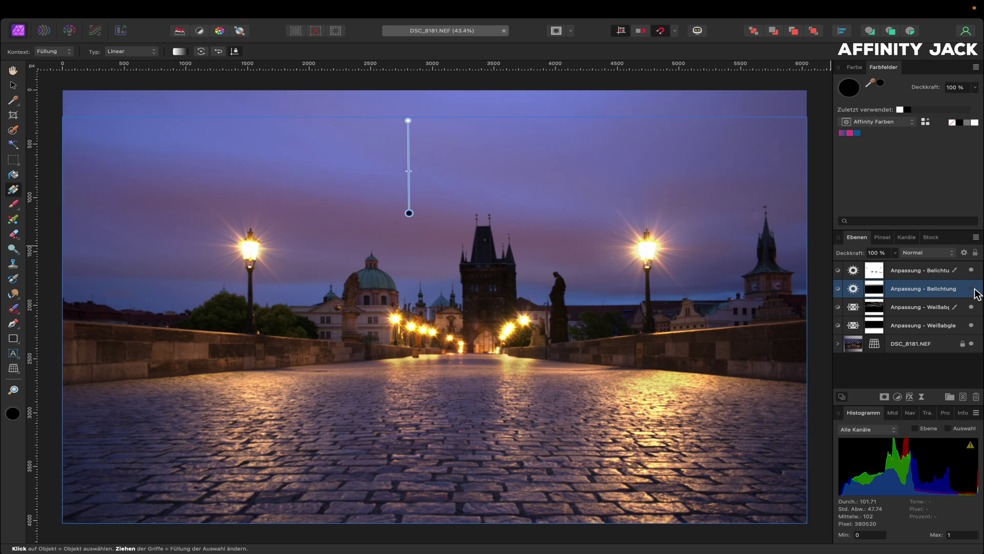
left_click(973, 289)
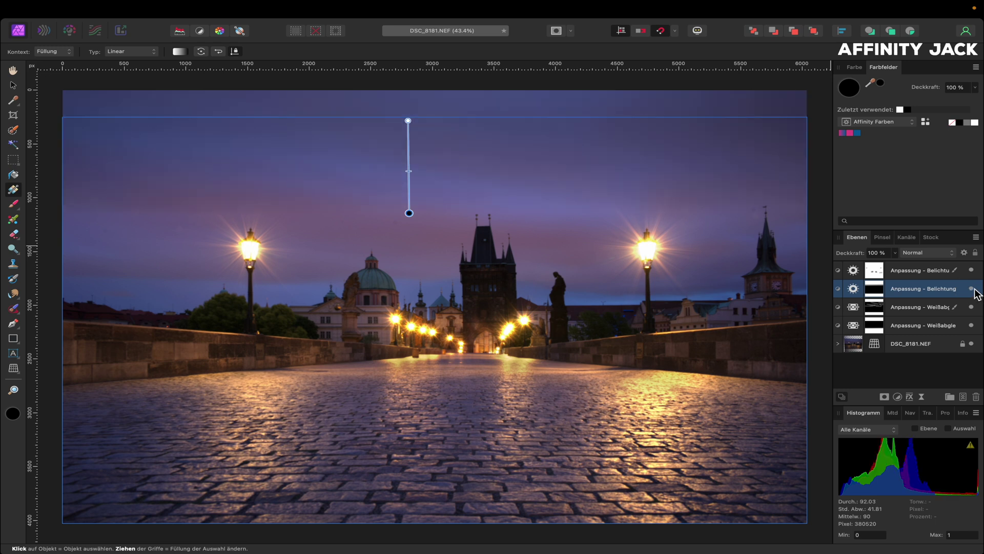
left_click(902, 398)
Step: Add an Exposure layer at about -1.86 and blend it in with an upward vertical gradient mask
left_click(905, 488)
left_click_drag(688, 505, 663, 504)
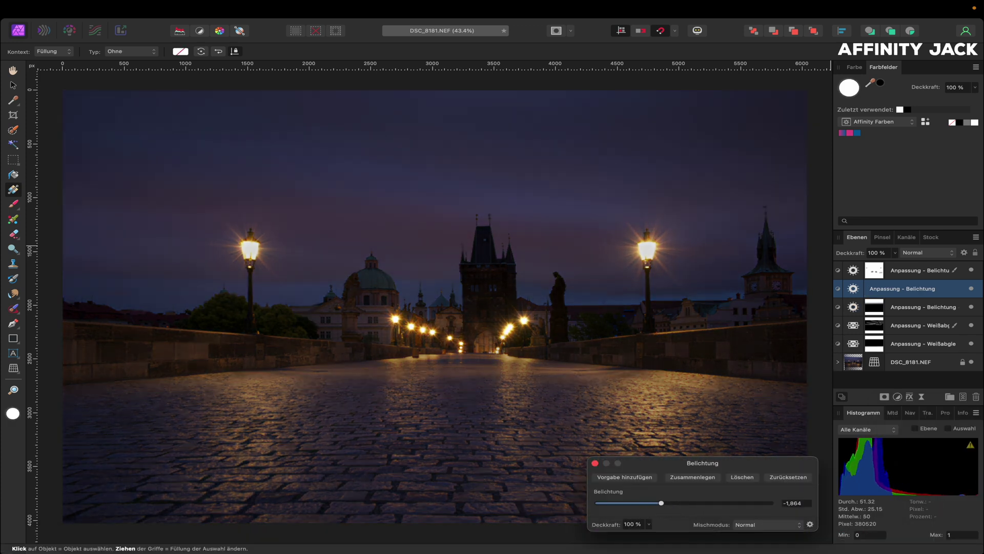
left_click(595, 463)
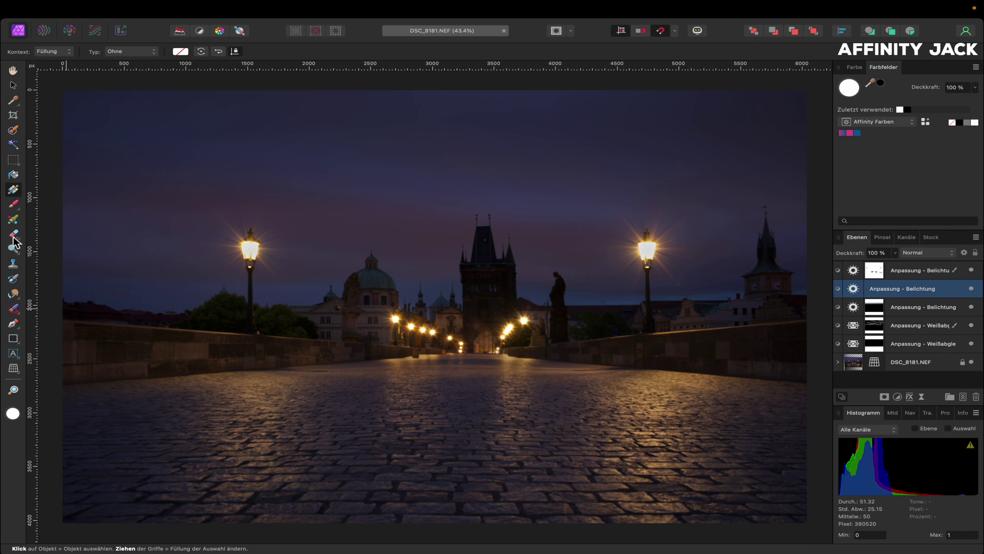
left_click_drag(462, 480, 463, 422)
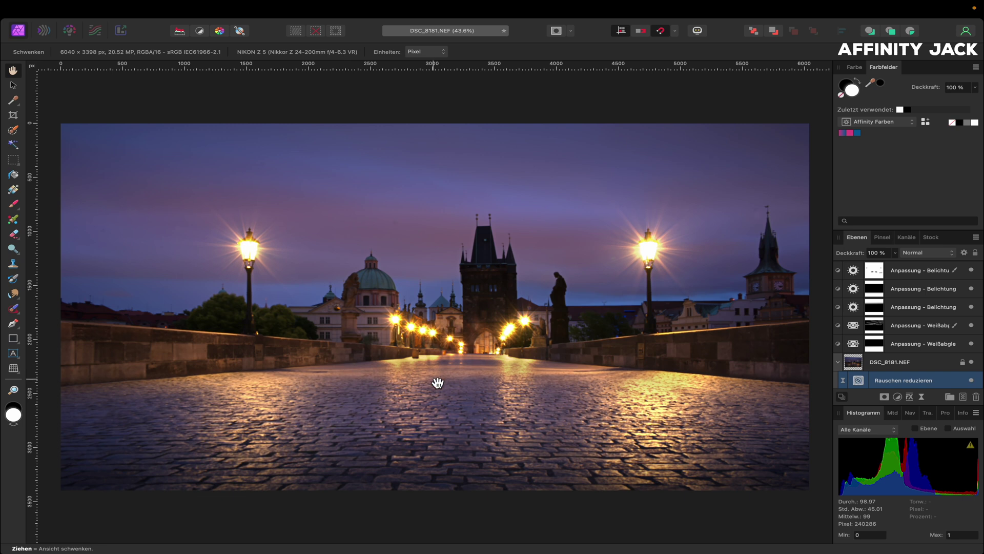
Step: Add a Brightness/Contrast layer above DSC_8181.NEF with contrast 22 % and brightness 19 %, comparing before and after
left_click(855, 361)
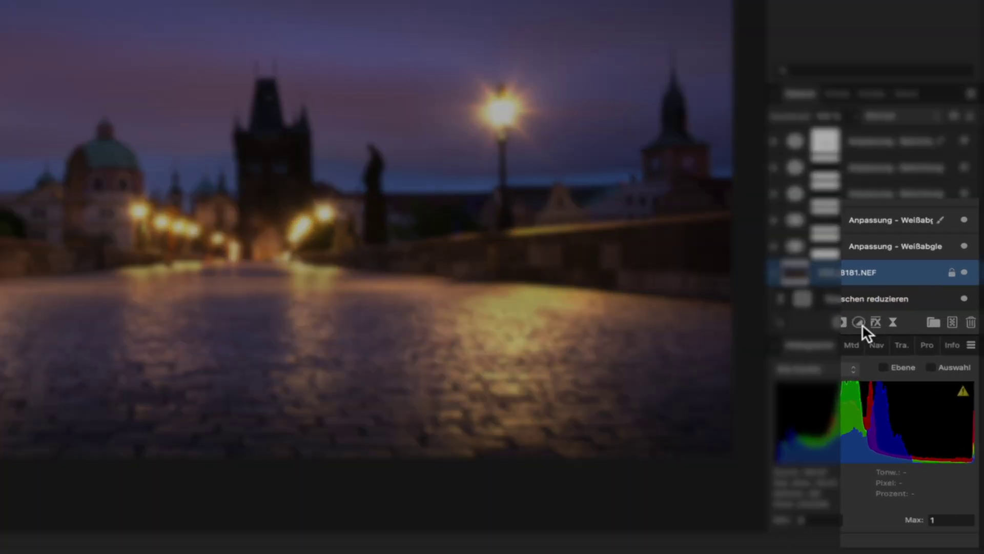
left_click(897, 396)
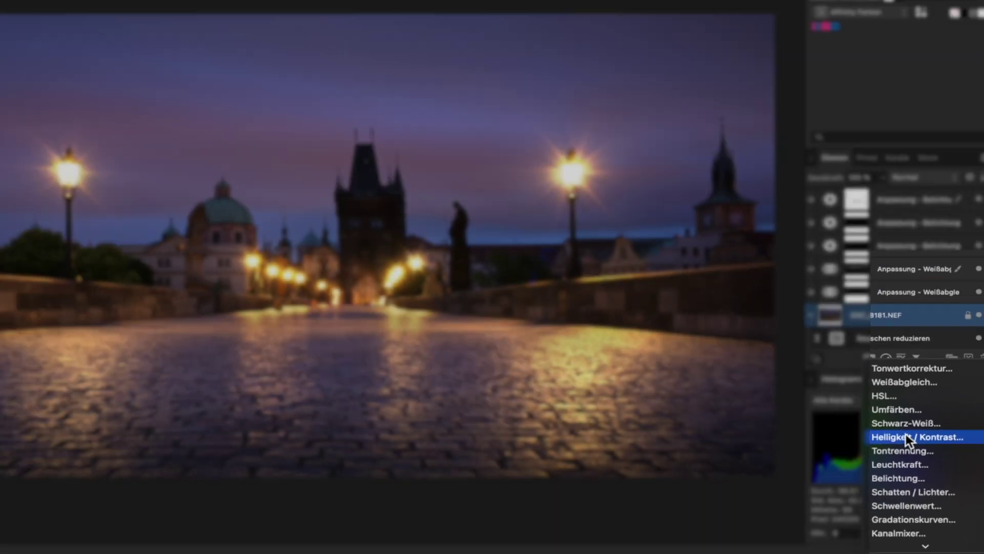
left_click(866, 362)
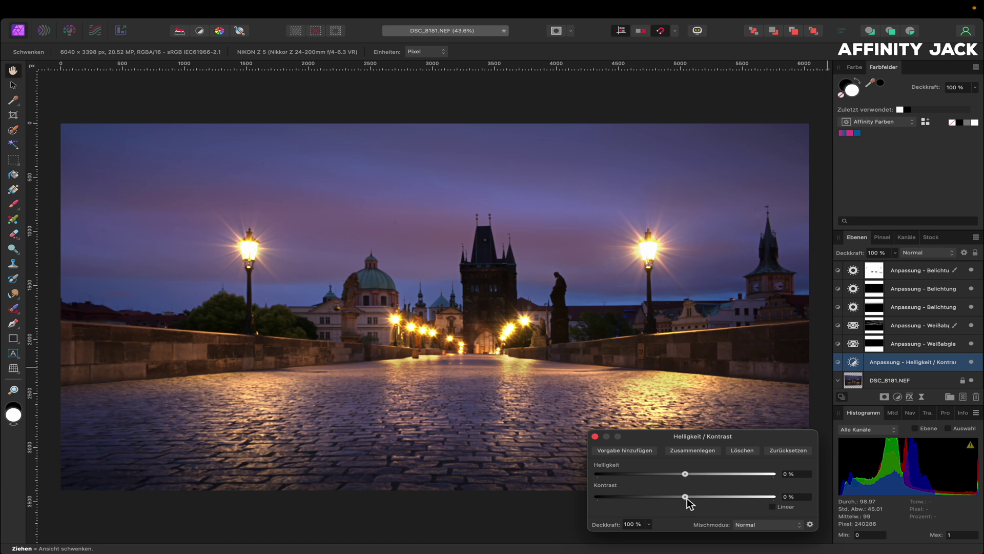
left_click_drag(685, 496, 705, 496)
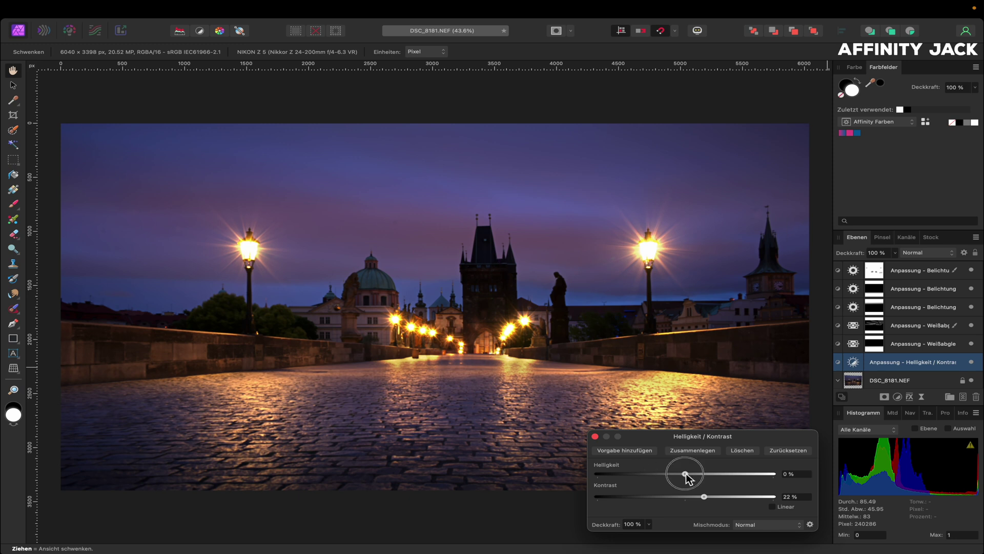
left_click_drag(685, 473, 702, 473)
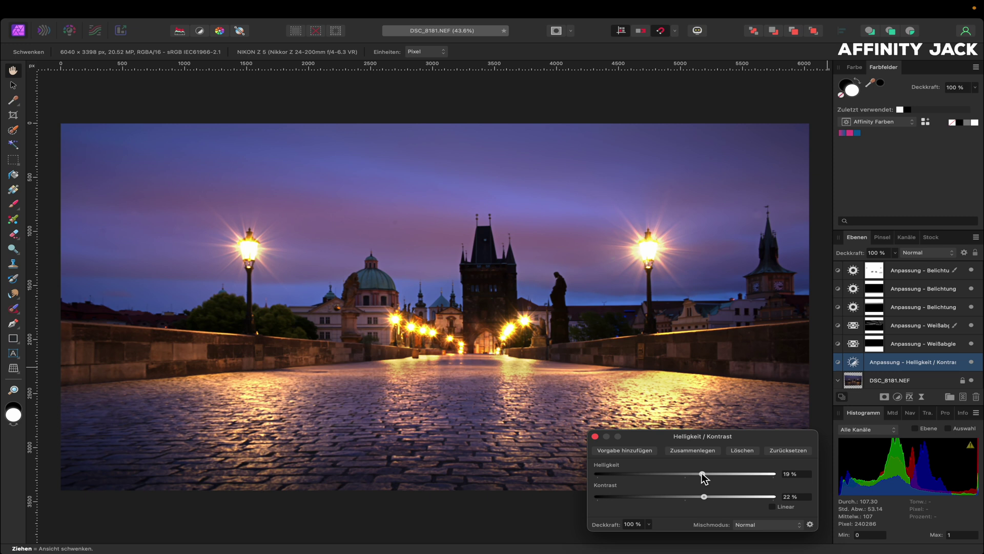
left_click(595, 436)
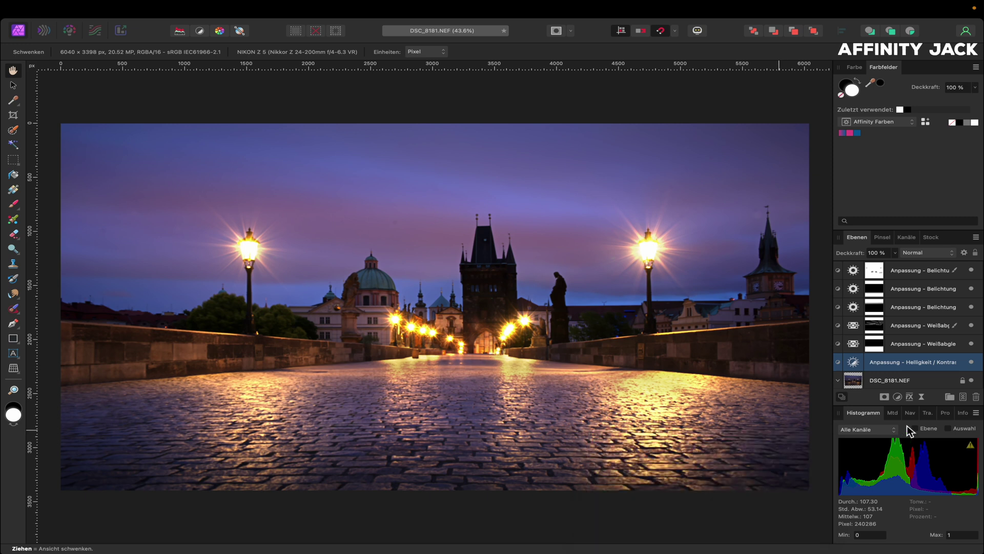
left_click(971, 362)
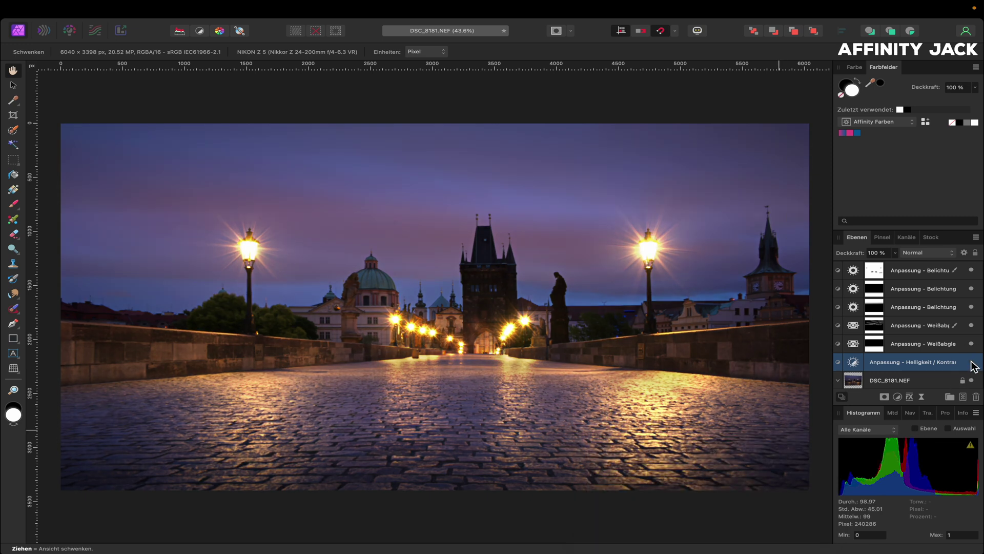
left_click(971, 362)
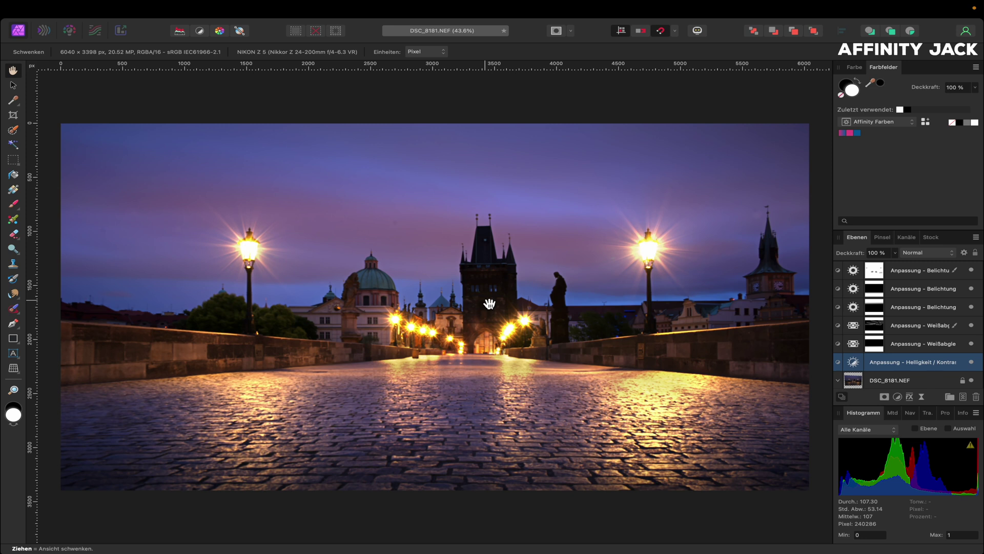
right_click(854, 269)
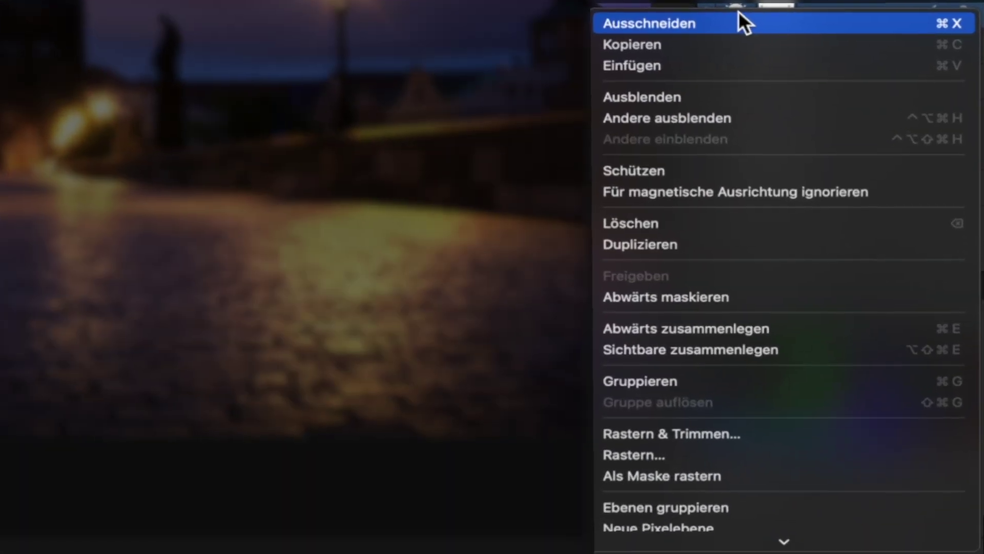
Step: Merge visible layers into a new pixel layer and set up a 226.7 px Dodge Brush
left_click(756, 348)
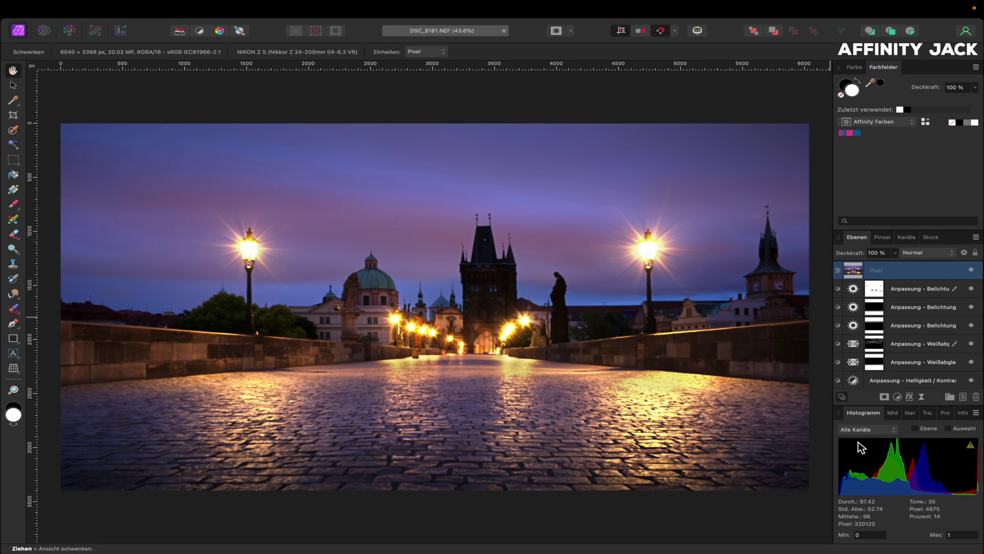
left_click(13, 249)
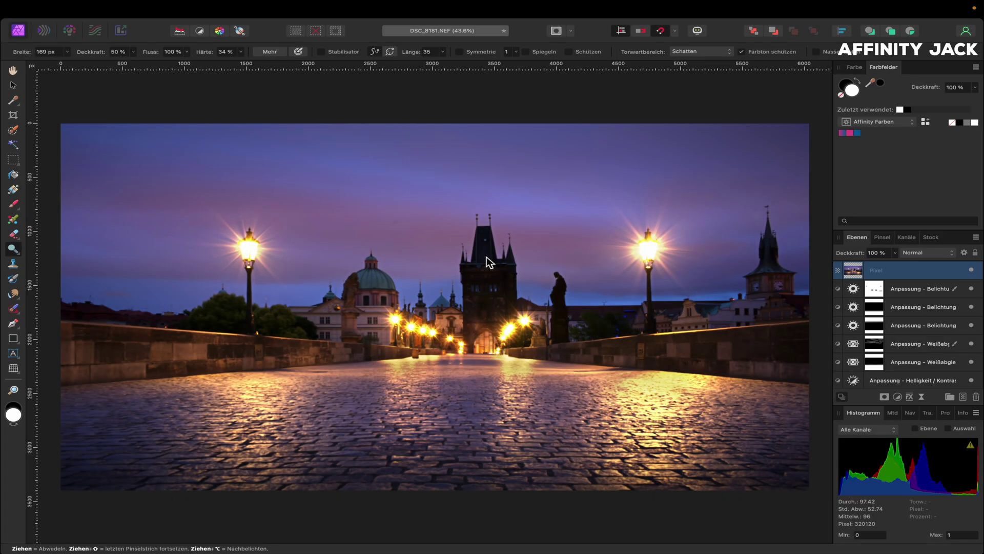
scroll(487, 256, "up", 1)
scroll(492, 251, "up", 2)
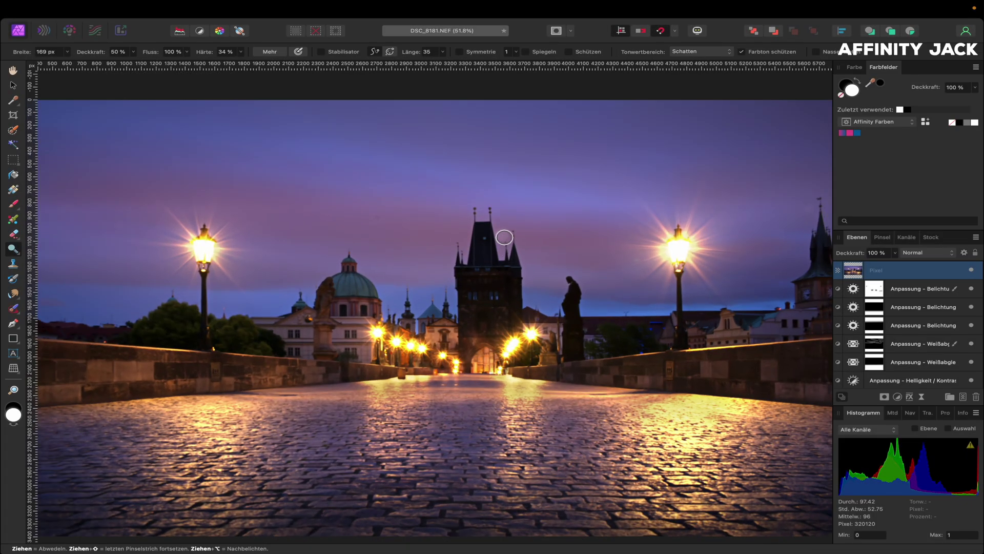
scroll(502, 236, "up", 2)
mouse_move(466, 299)
left_mouse_down()
mouse_move(478, 306)
mouse_move(466, 299)
mouse_move(478, 252)
left_mouse_up()
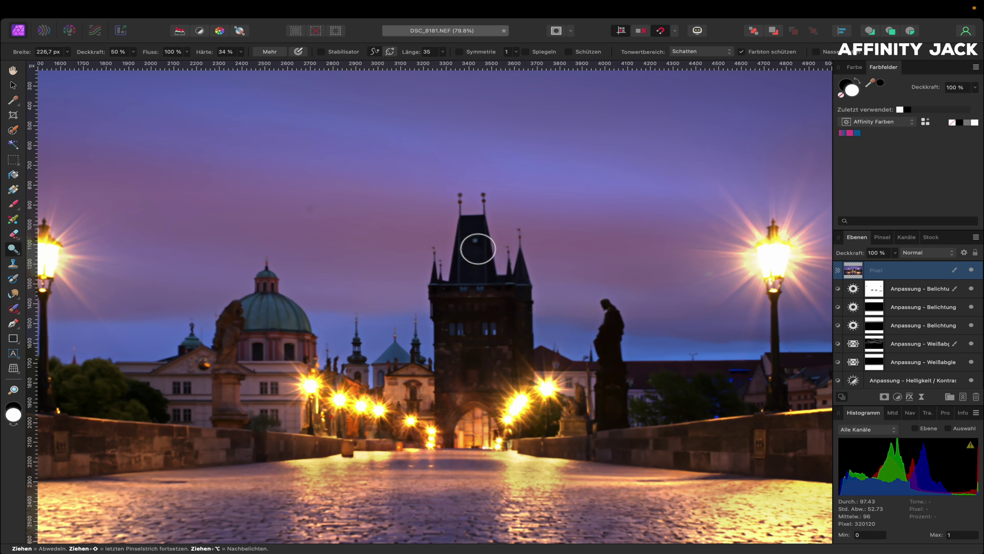
Step: Dodge the bridge tower, the statue and both bridge walls at 60 % strength
left_click_drag(478, 253, 508, 314)
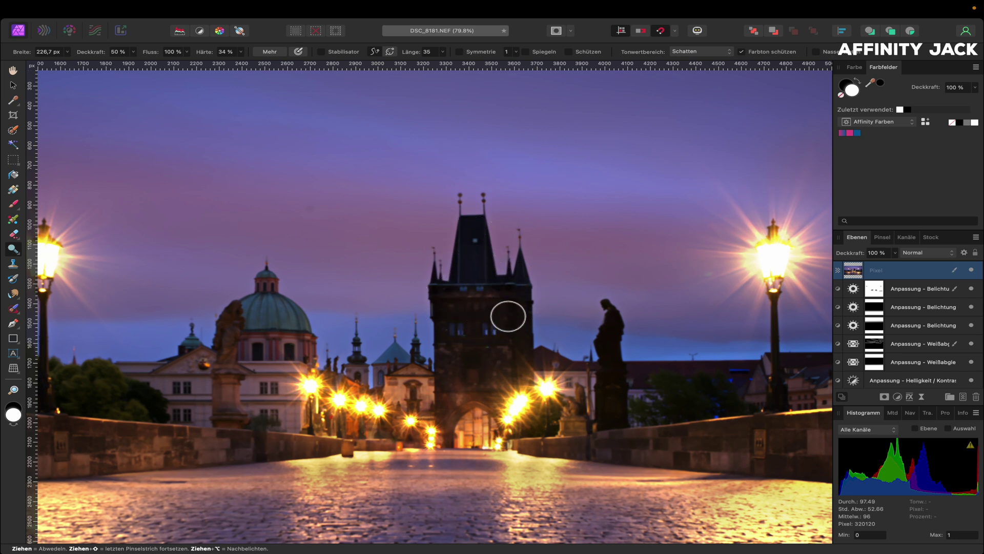
key("6")
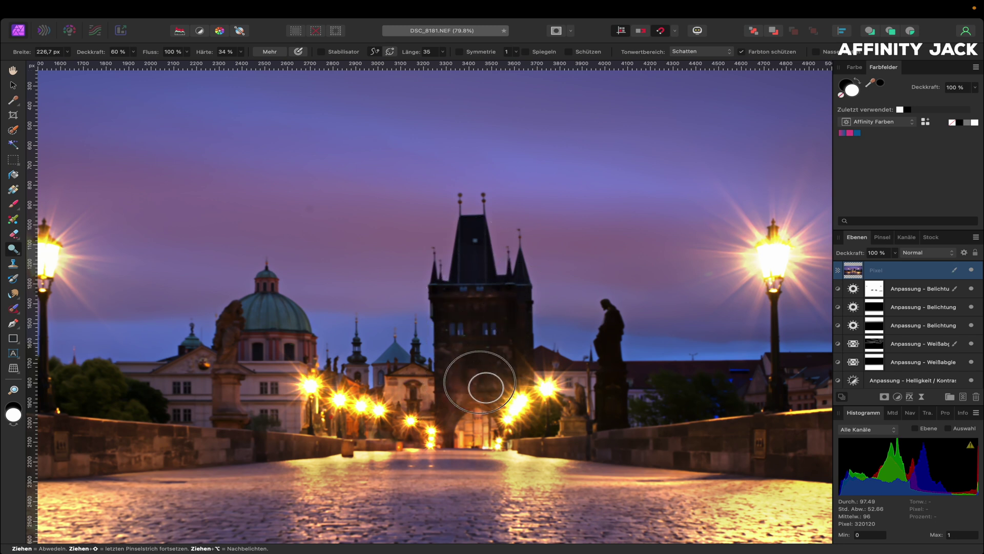
mouse_move(517, 331)
left_mouse_down()
mouse_move(483, 314)
mouse_move(453, 402)
mouse_move(462, 345)
left_mouse_up()
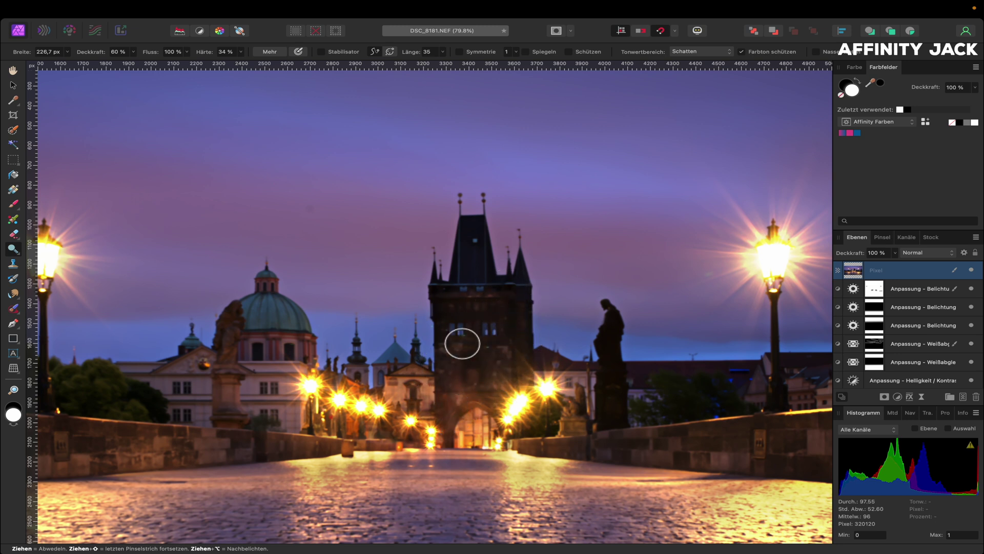
mouse_move(241, 322)
left_mouse_down()
mouse_move(242, 447)
mouse_move(374, 445)
left_mouse_up()
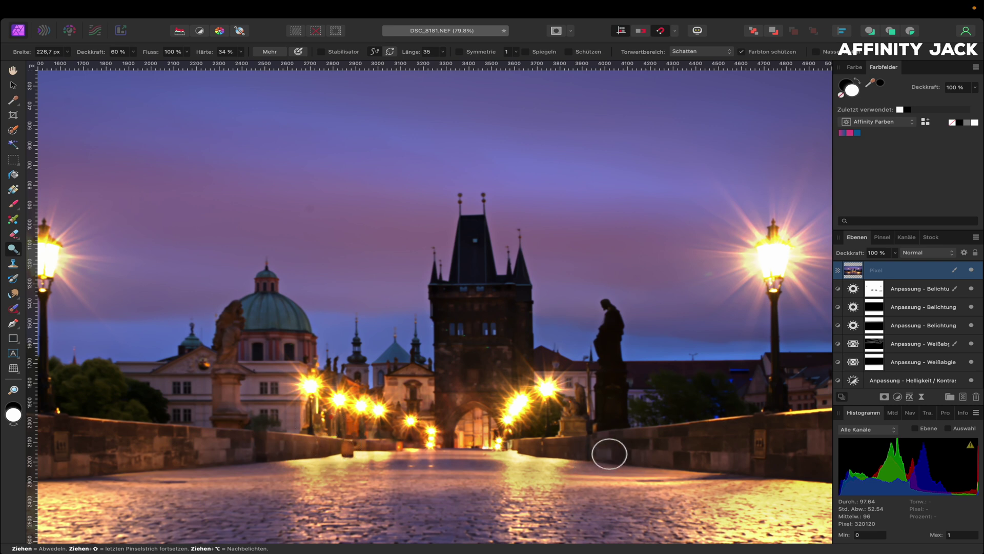
mouse_move(598, 448)
left_mouse_down()
mouse_move(531, 446)
mouse_move(606, 453)
left_mouse_up()
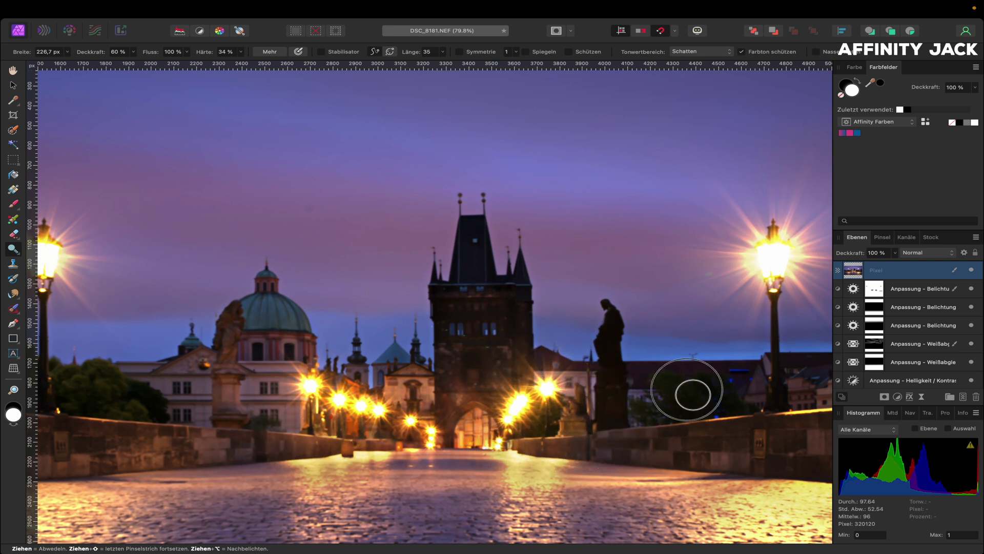
Step: Dodge tower windows and archway with a smaller, harder brush, then the left statue and building at 180.8 px
scroll(492, 308, "up", 3)
left_click_drag(482, 308, 441, 306)
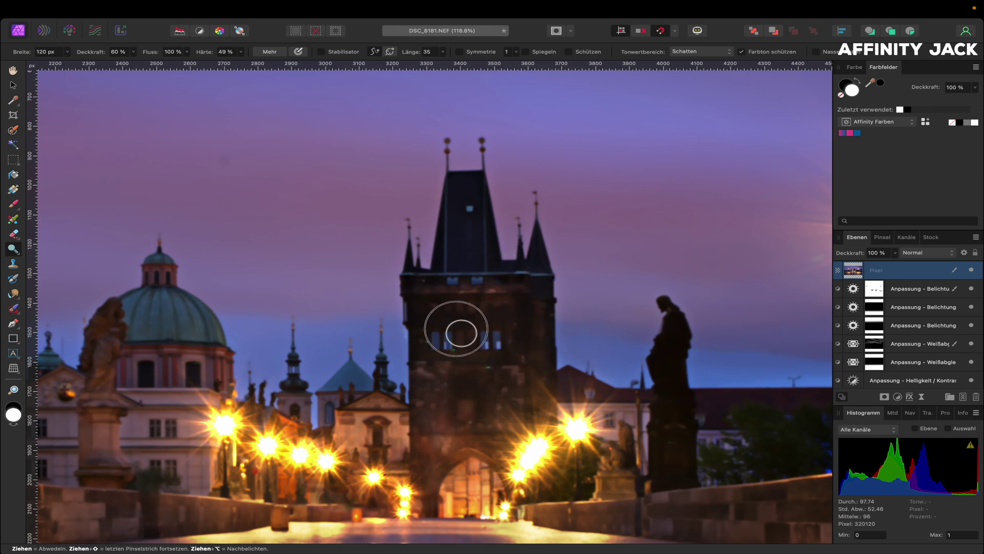
left_click_drag(482, 435, 425, 451)
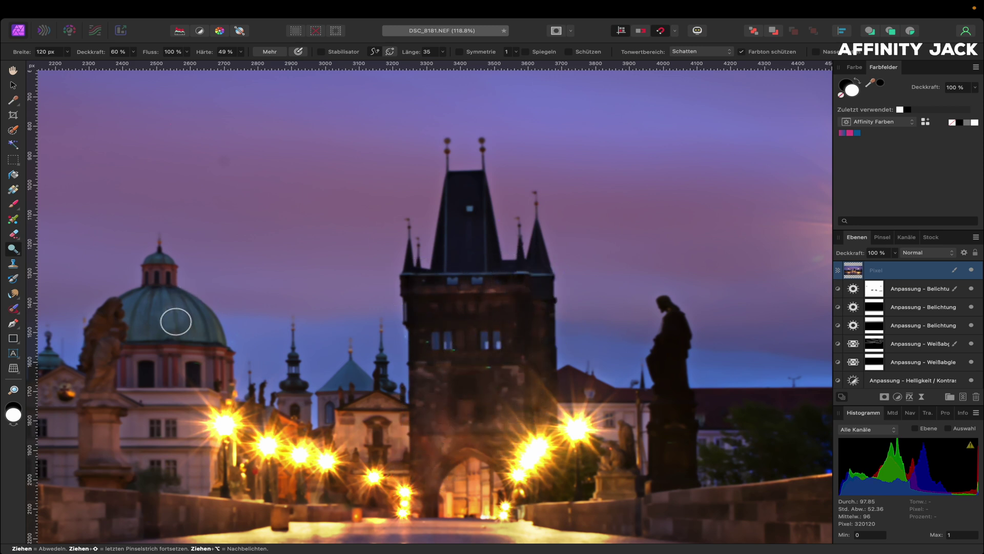
left_click_drag(170, 317, 168, 308)
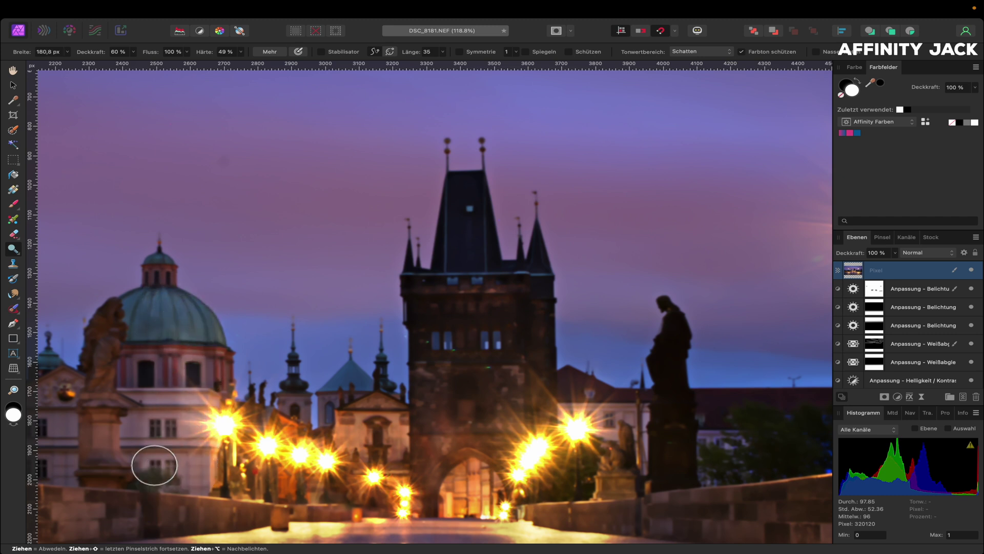
mouse_move(139, 410)
left_mouse_down()
mouse_move(105, 456)
mouse_move(110, 511)
left_mouse_up()
scroll(714, 298, "down", 5)
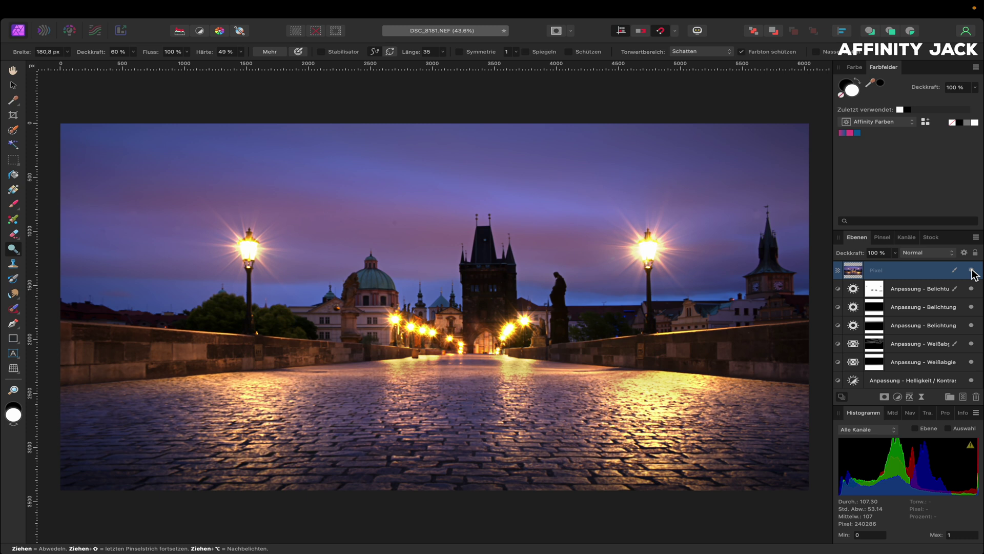
left_click(972, 270)
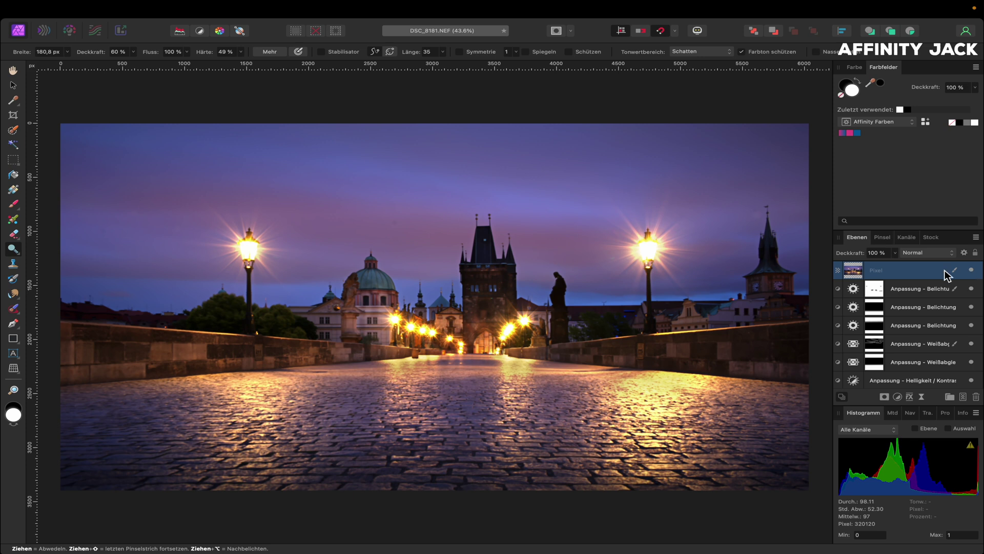
scroll(924, 311, "down", 2)
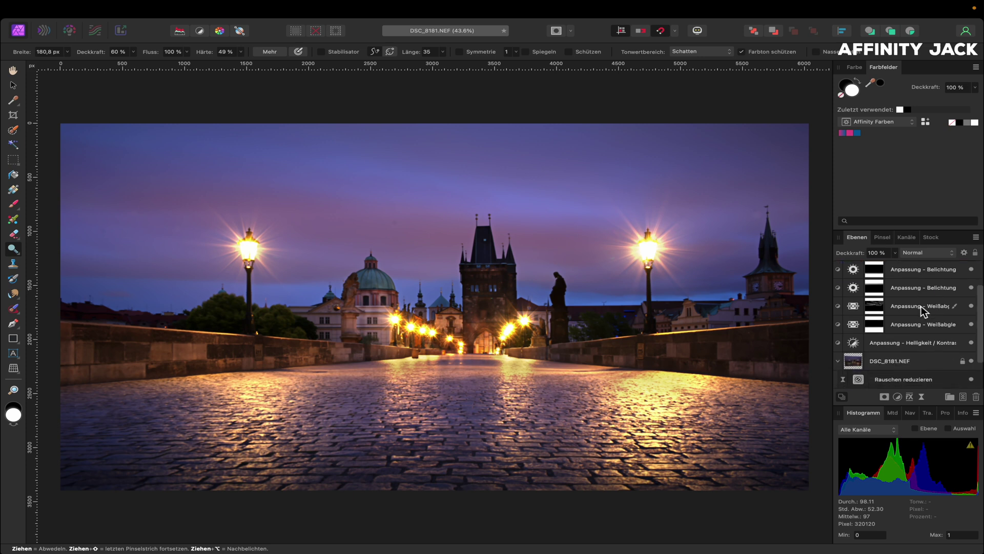
left_click(919, 339, "shift")
left_click(971, 339)
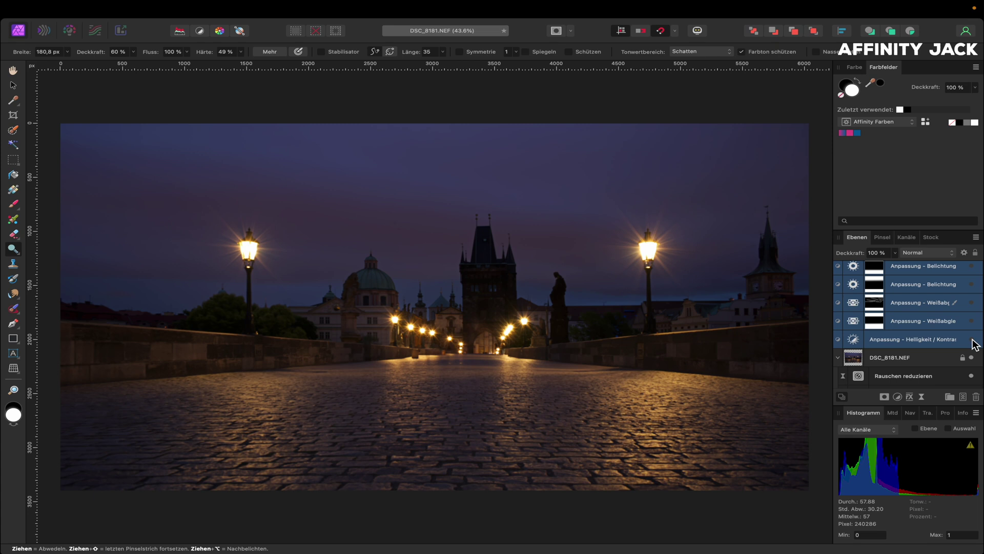
left_click(971, 339)
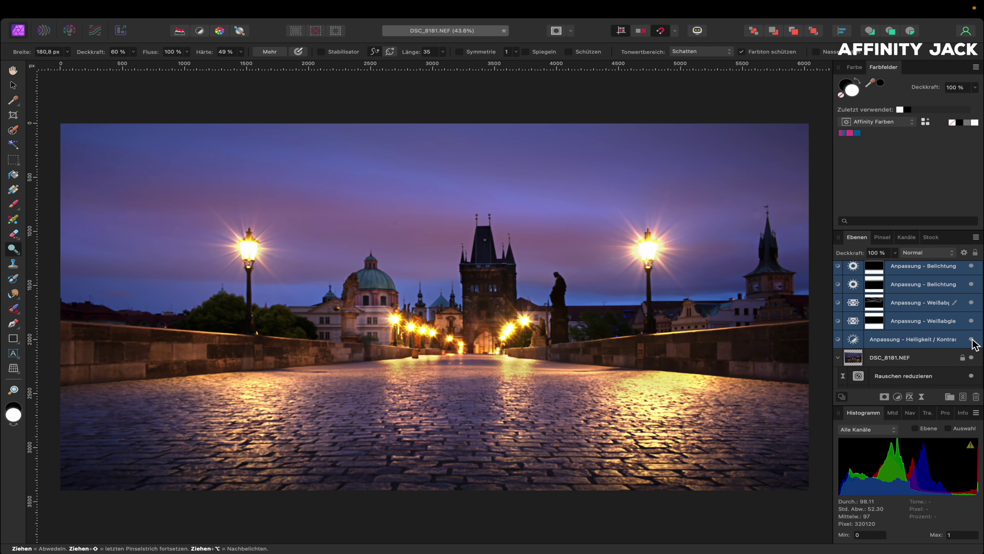